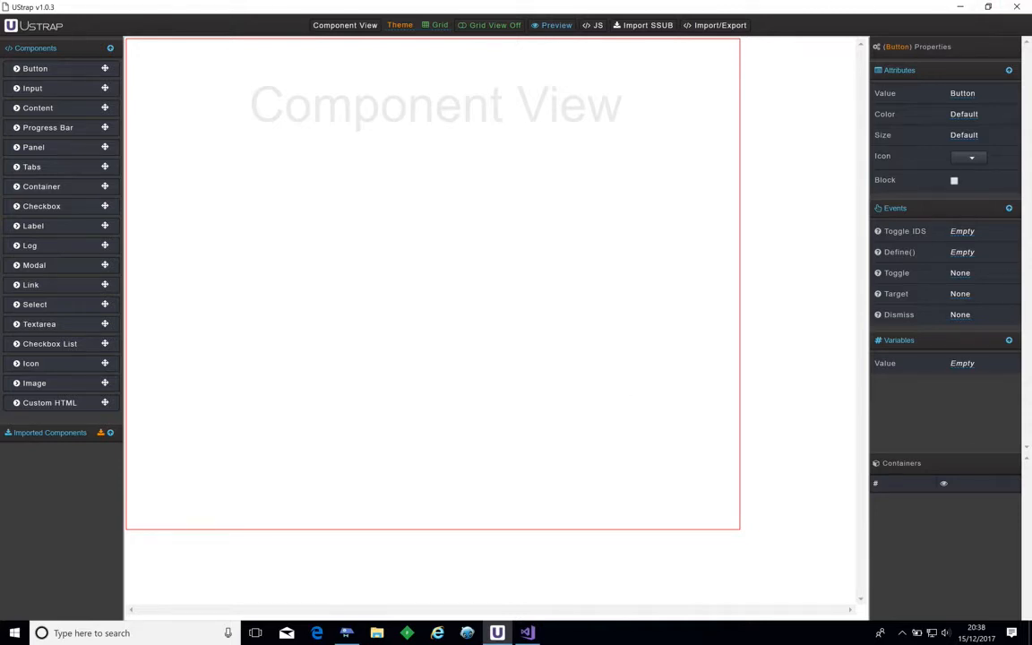
- Switch to UStrap by launching a fresh instance of it
click(497, 632)
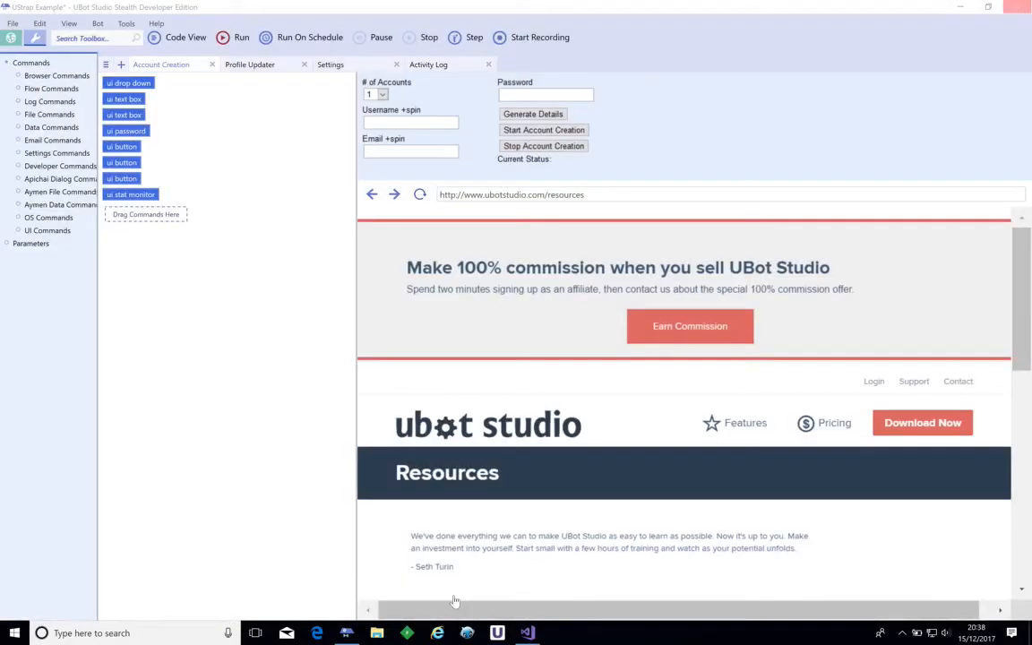
click(499, 637)
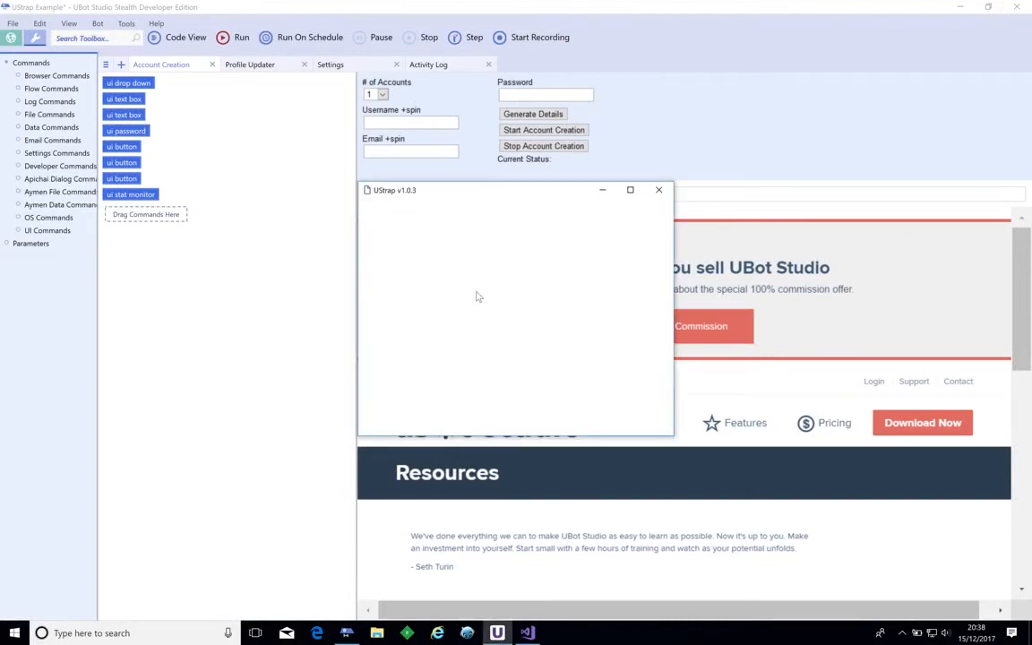
click(592, 360)
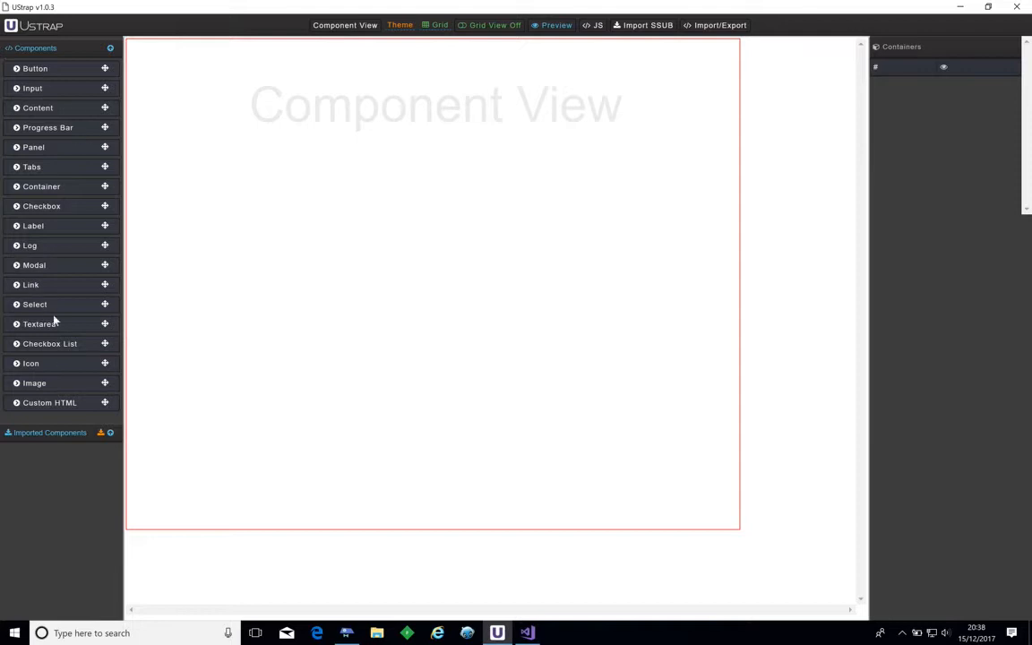
- Add a Button component to the upper left of the Component View canvas and preview the interface
drag(51, 68, 245, 78)
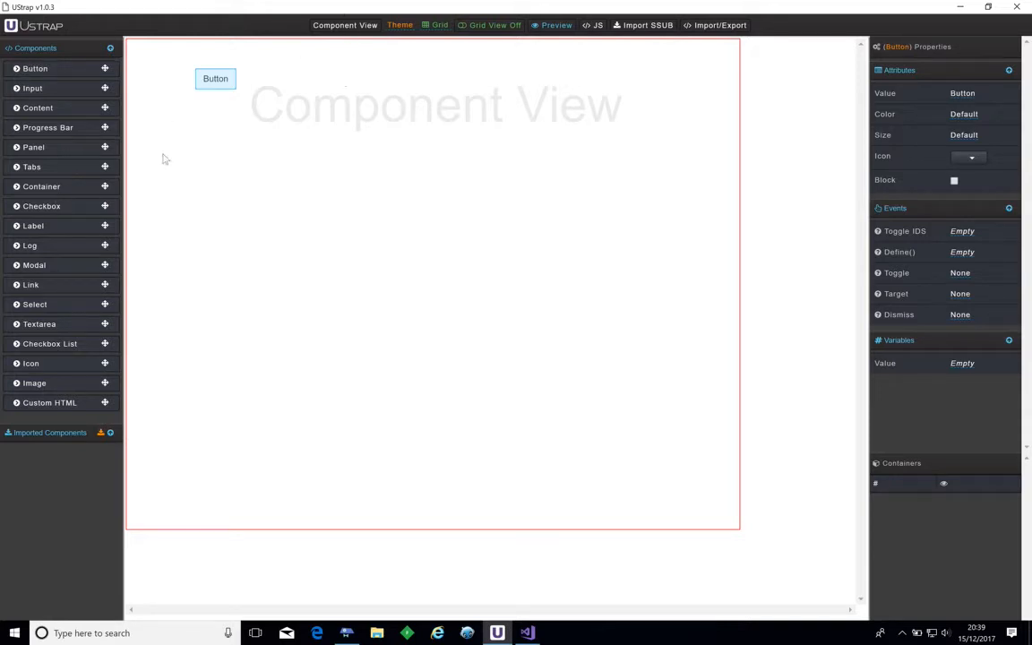
click(554, 27)
click(553, 27)
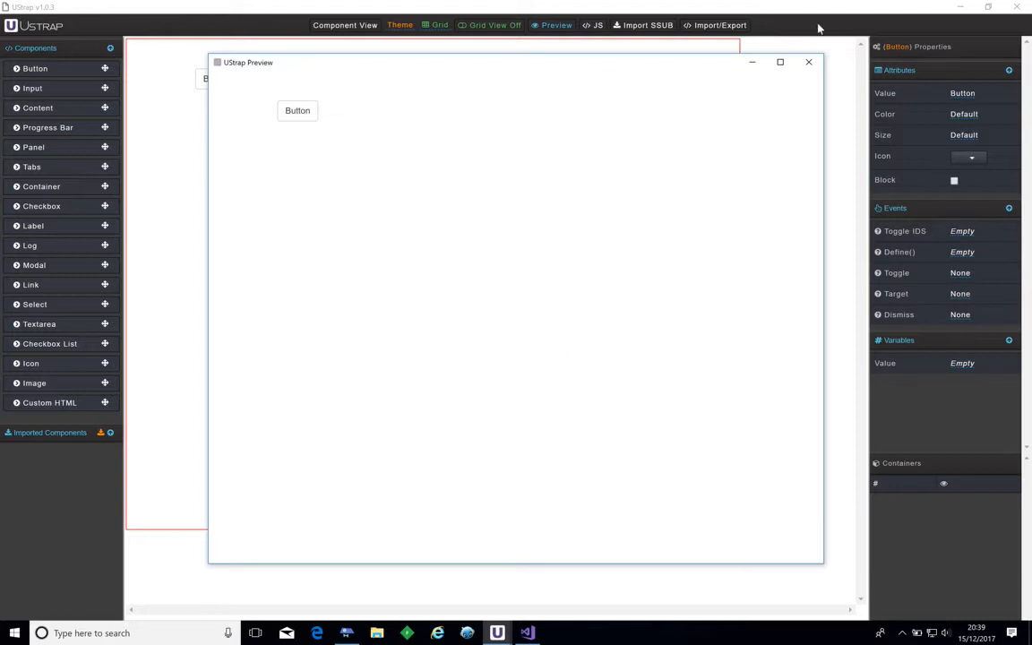
click(808, 62)
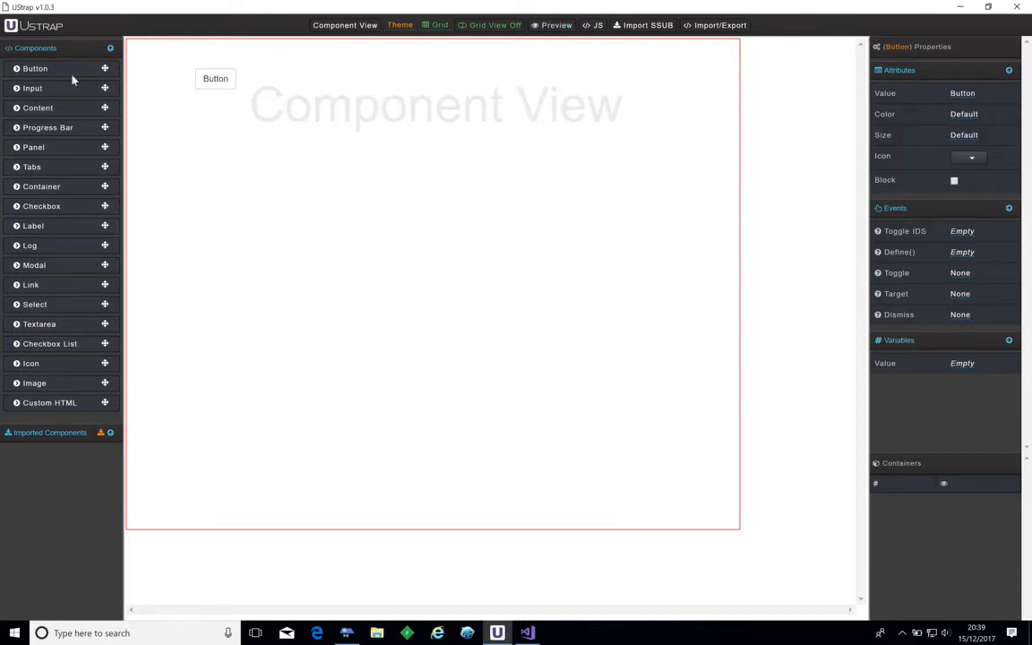
- In the Modal View, add a Modal component and place a Button inside the modal's body
click(338, 29)
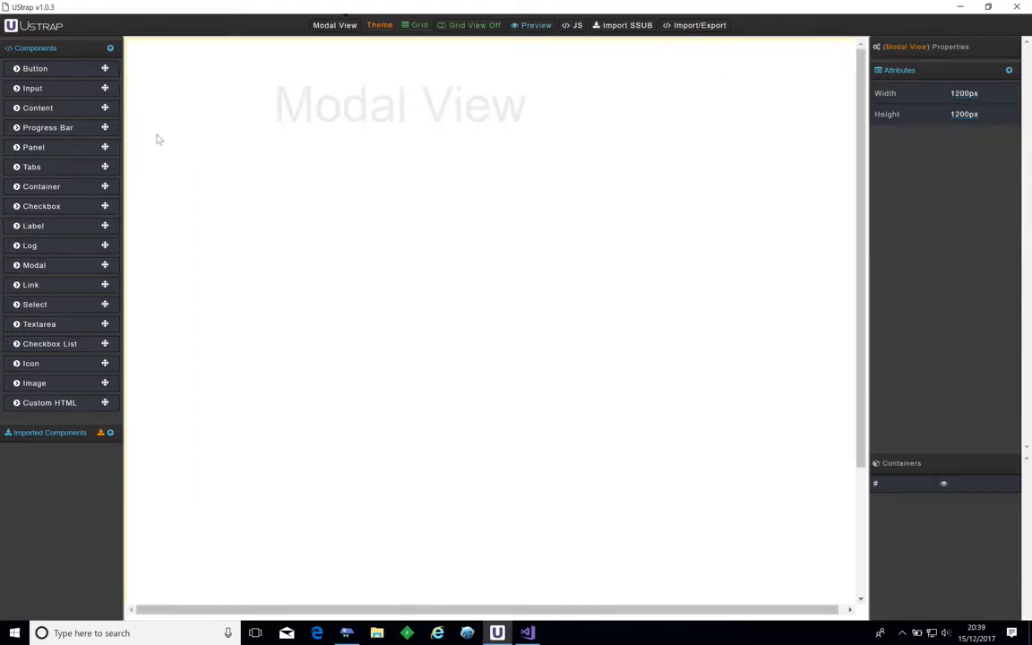
drag(27, 261, 237, 95)
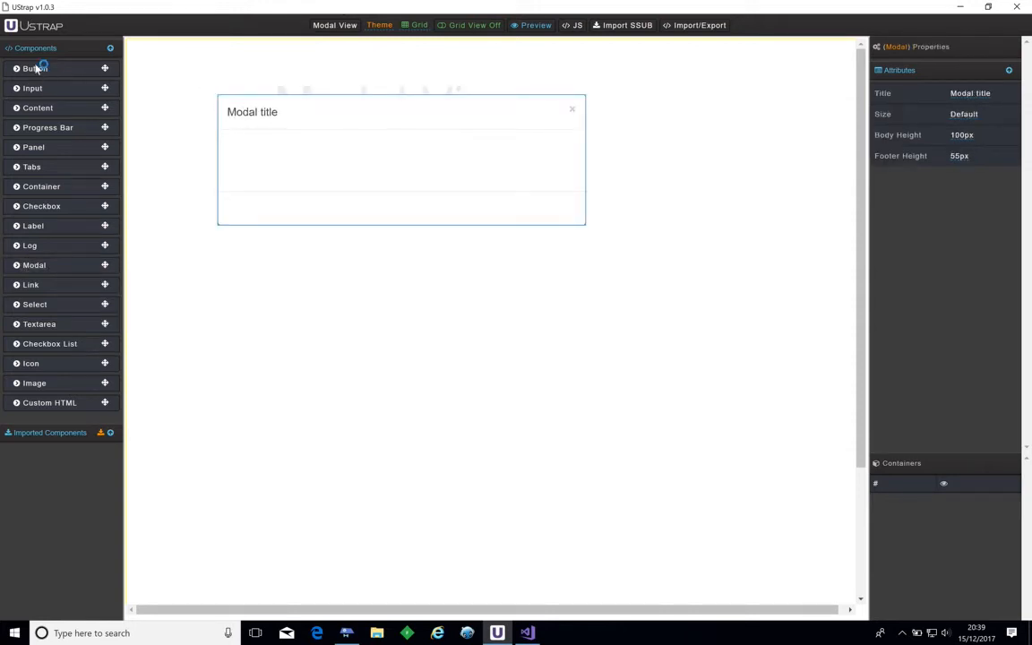
drag(37, 68, 278, 164)
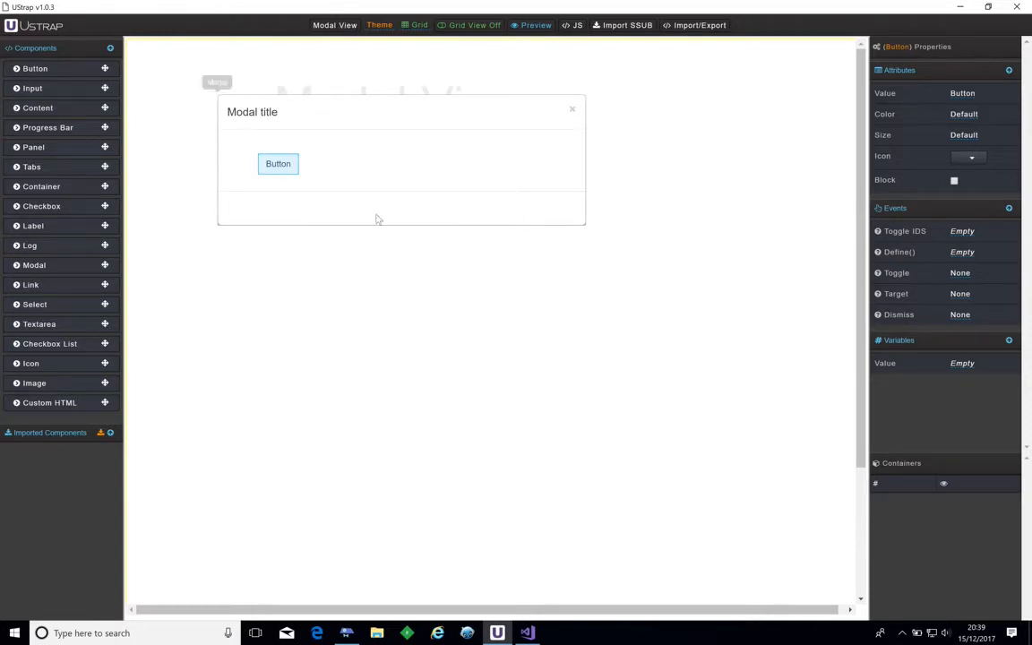
- In the Component View, set the button's Toggle event to Modal and its Target to Modal title
click(335, 26)
click(217, 78)
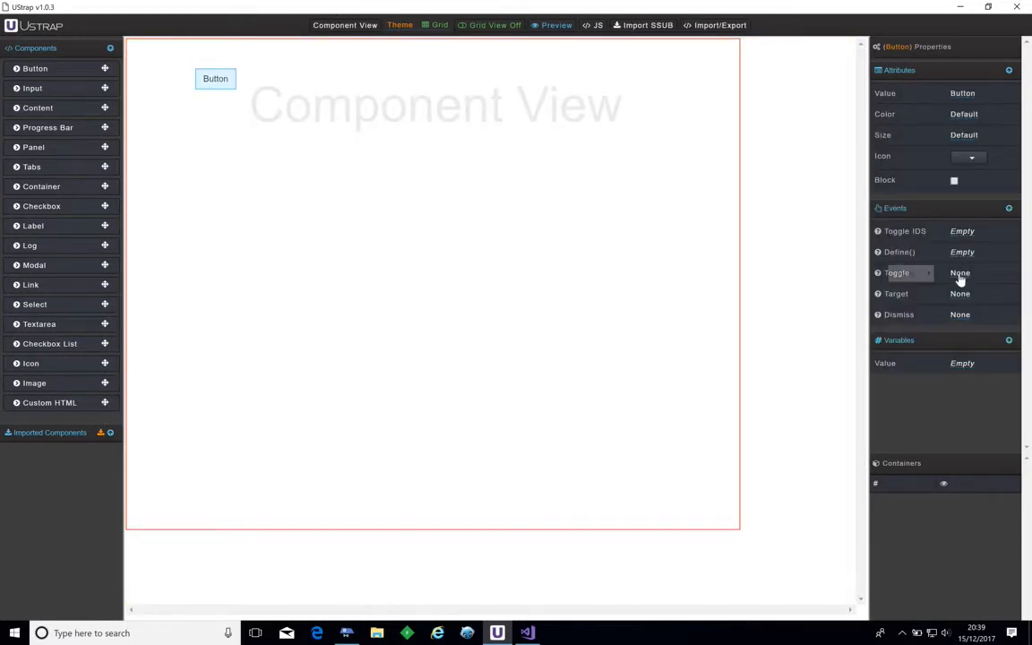
click(896, 274)
click(909, 273)
click(910, 297)
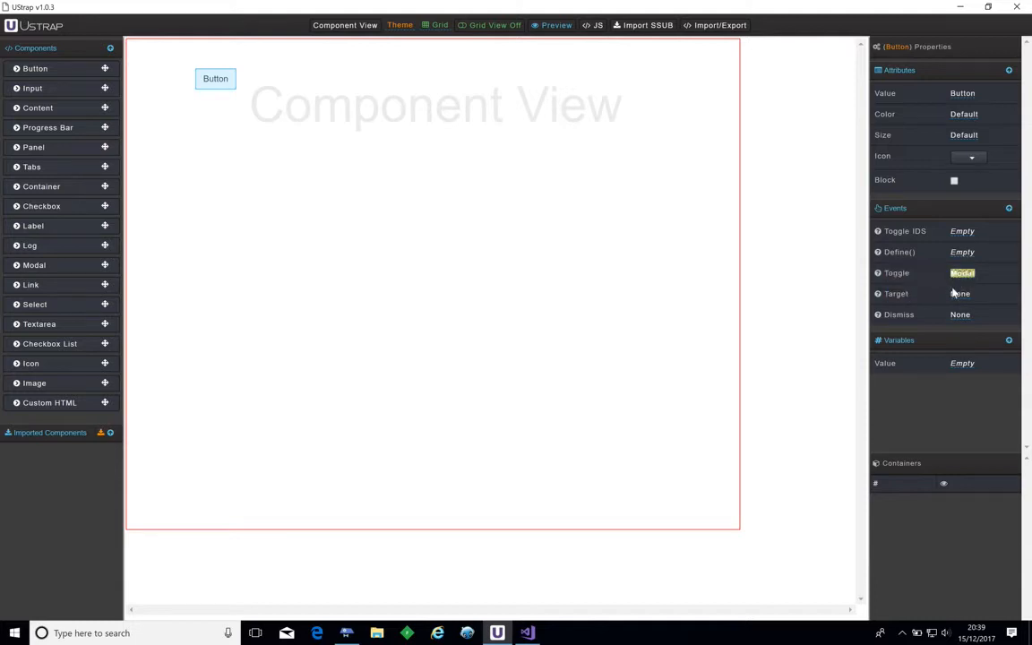
click(932, 294)
click(911, 295)
click(910, 317)
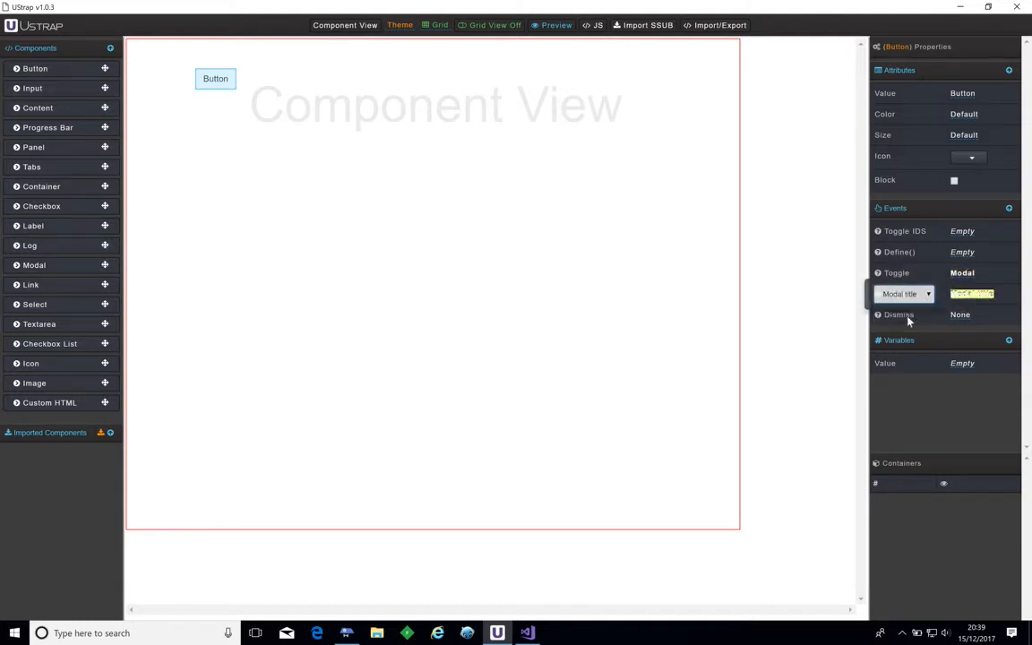
- Preview the interface and test that the button opens the modal, then close the modal and the preview
click(545, 27)
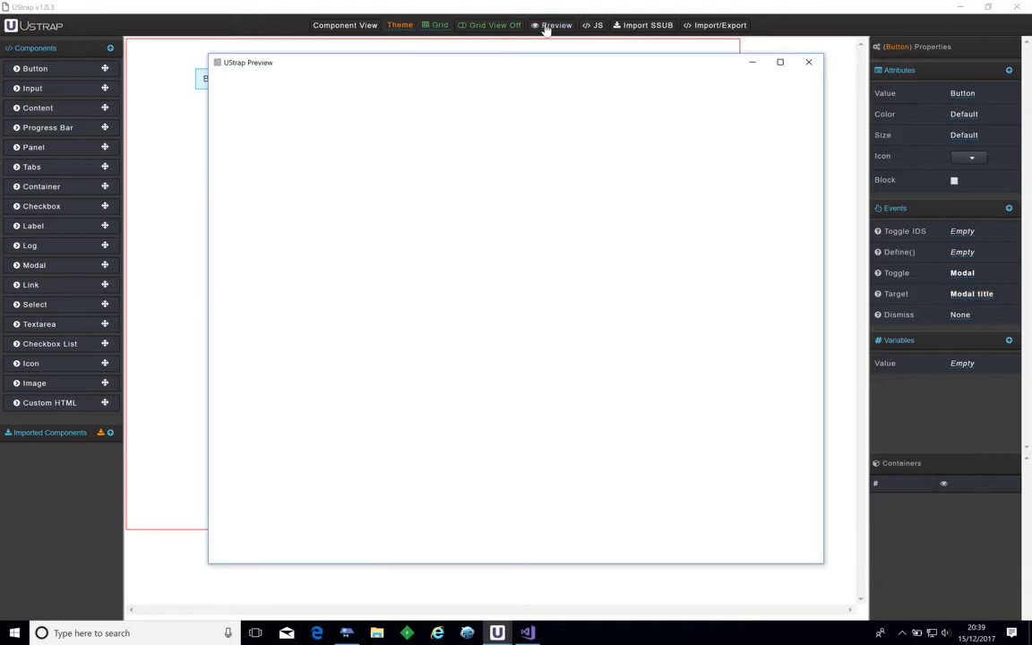
click(308, 112)
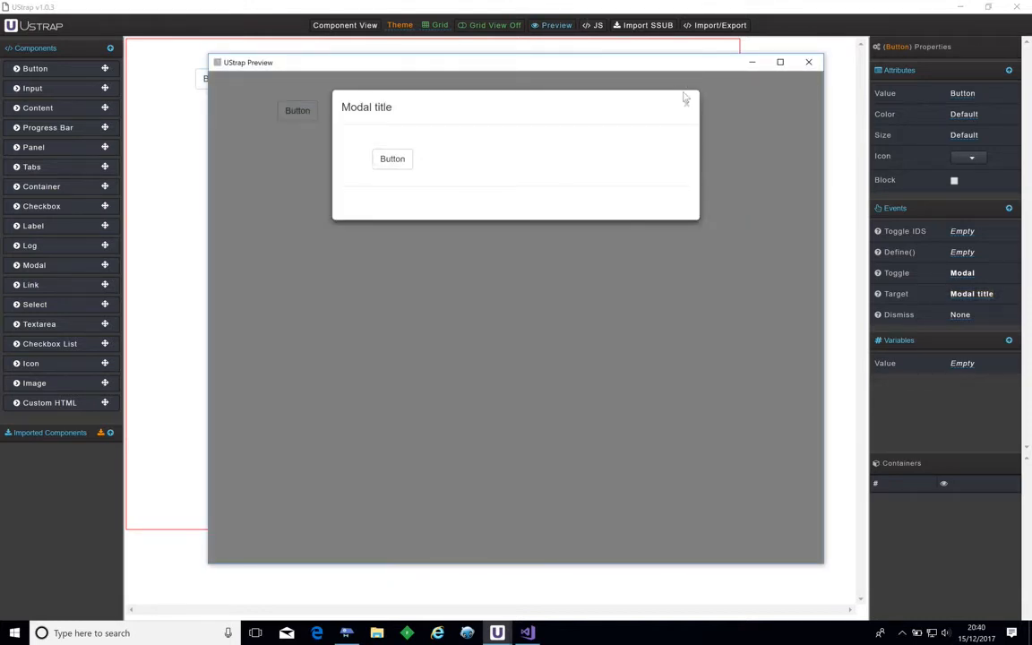
click(687, 106)
click(808, 62)
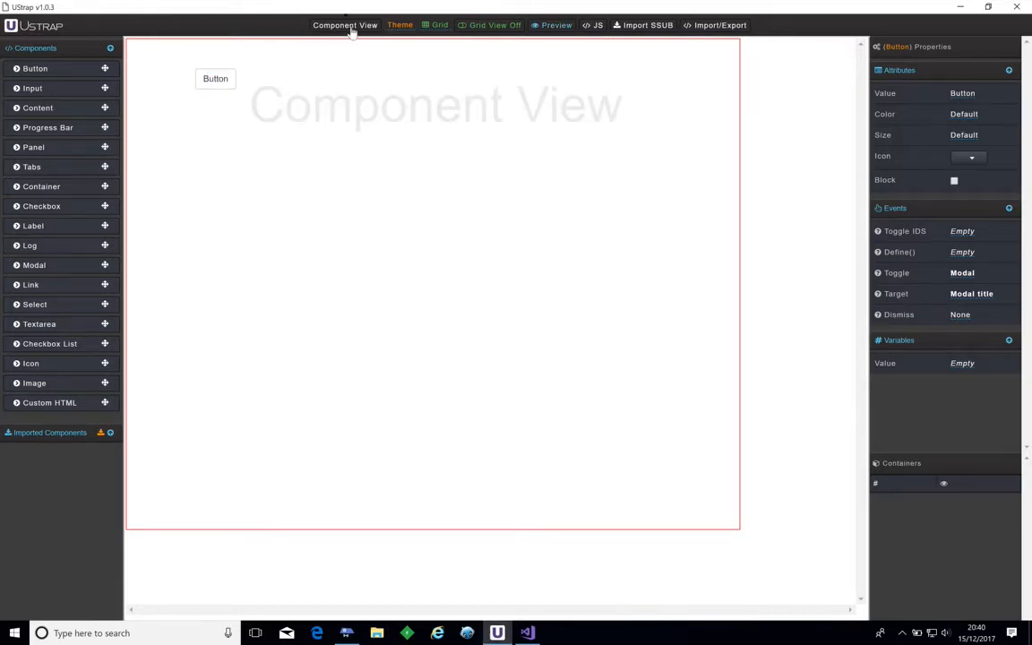
- Apply the Cyborg theme to the interface from the Component View
click(317, 27)
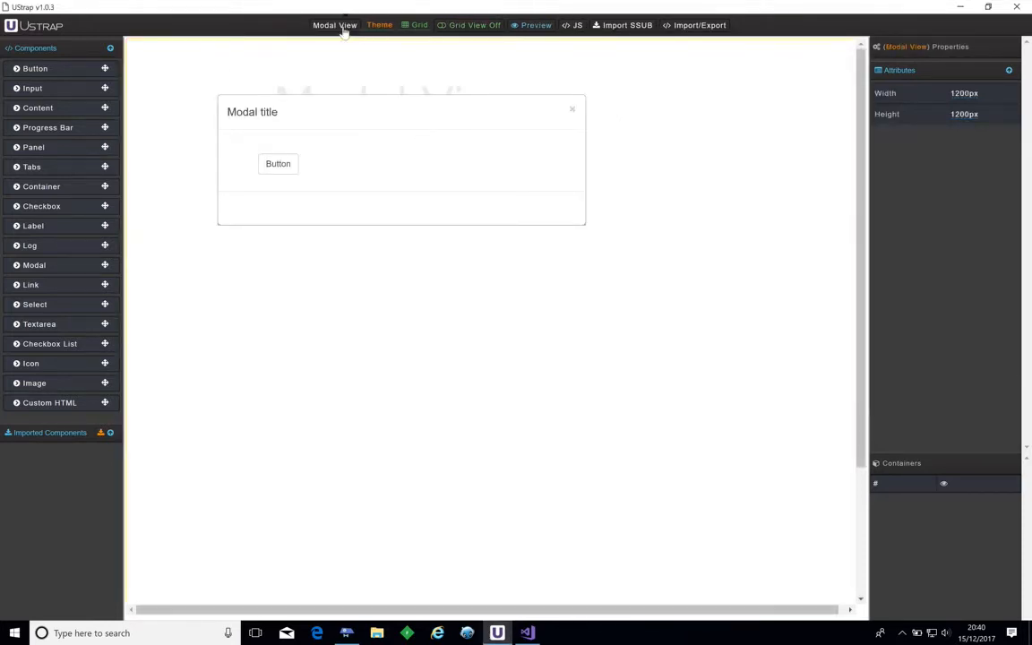
click(310, 28)
click(400, 26)
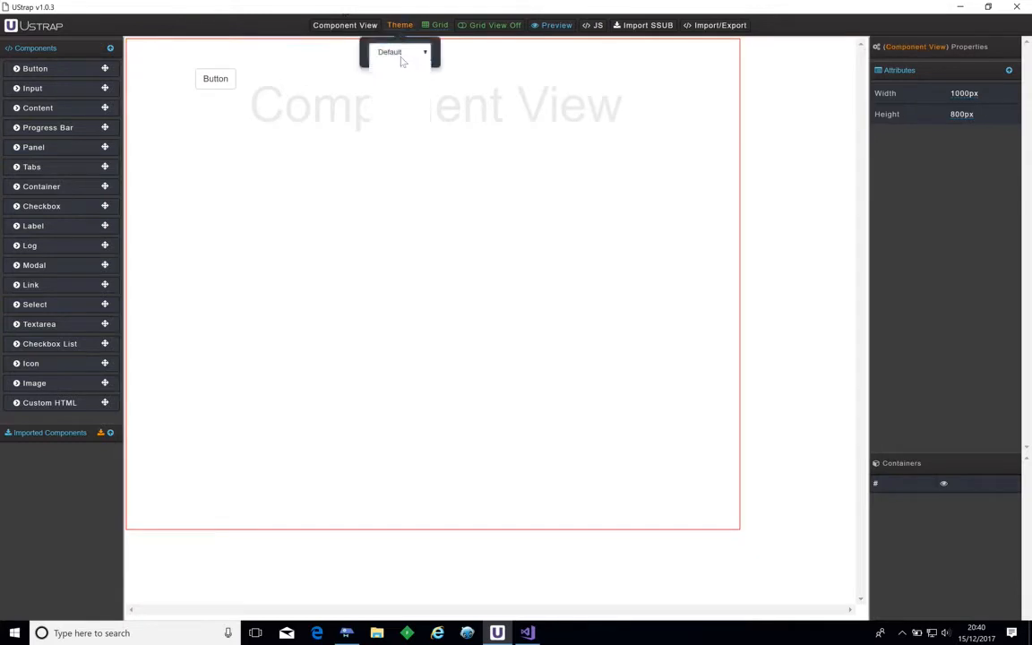
click(399, 52)
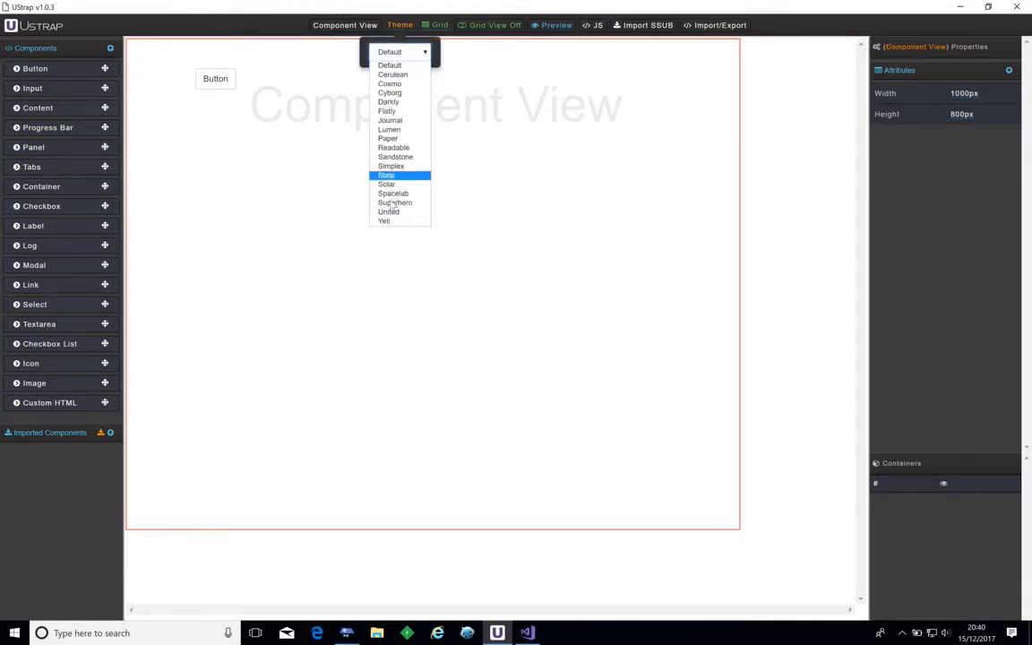
click(393, 92)
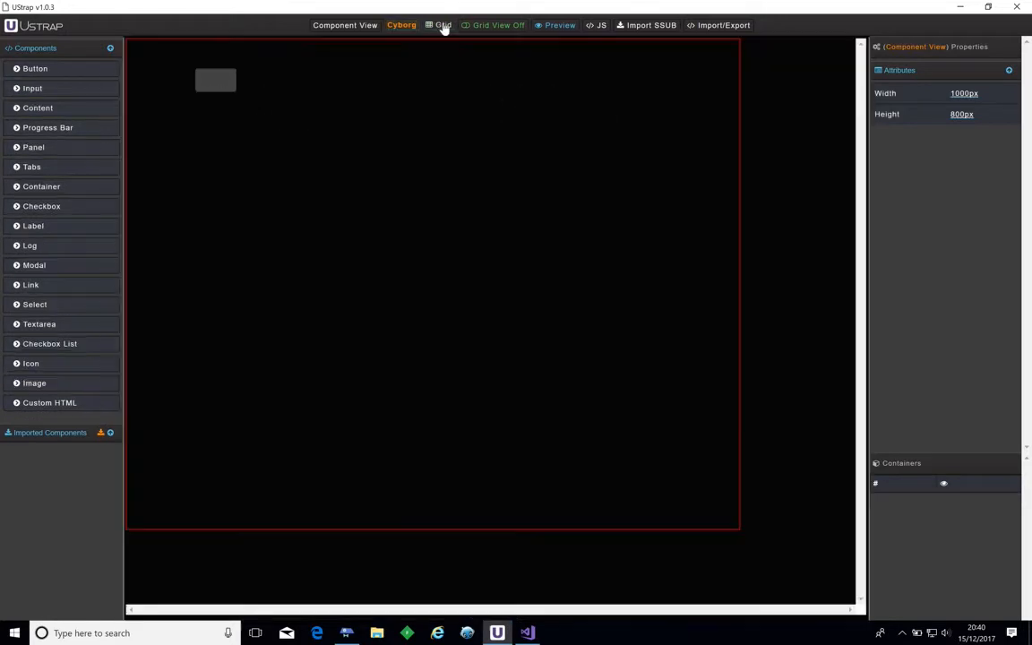
- Enable the 10x10 grid and move the Button slightly down along it
click(443, 27)
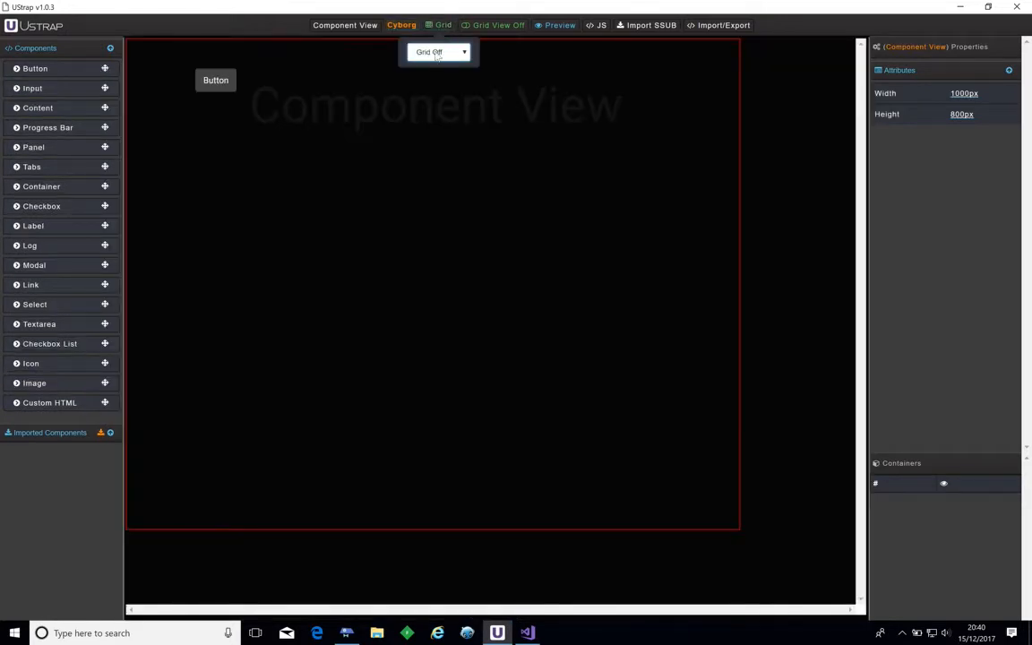
click(438, 52)
click(433, 121)
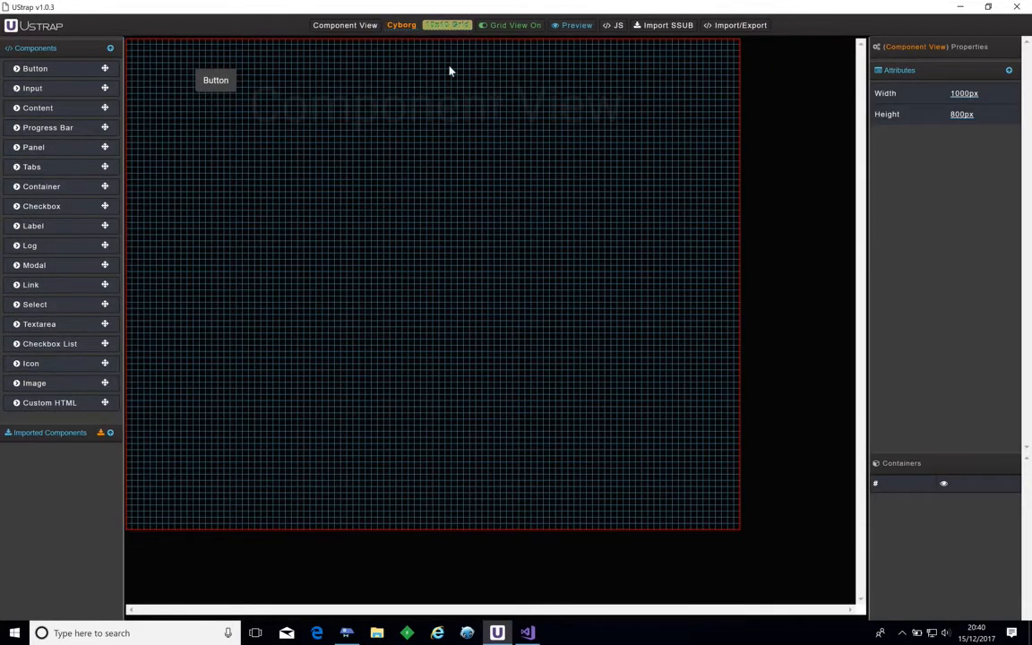
mouse_move(211, 80)
mouse_down()
mouse_move(203, 74)
mouse_move(182, 132)
mouse_move(231, 84)
mouse_move(322, 141)
mouse_move(209, 91)
mouse_up()
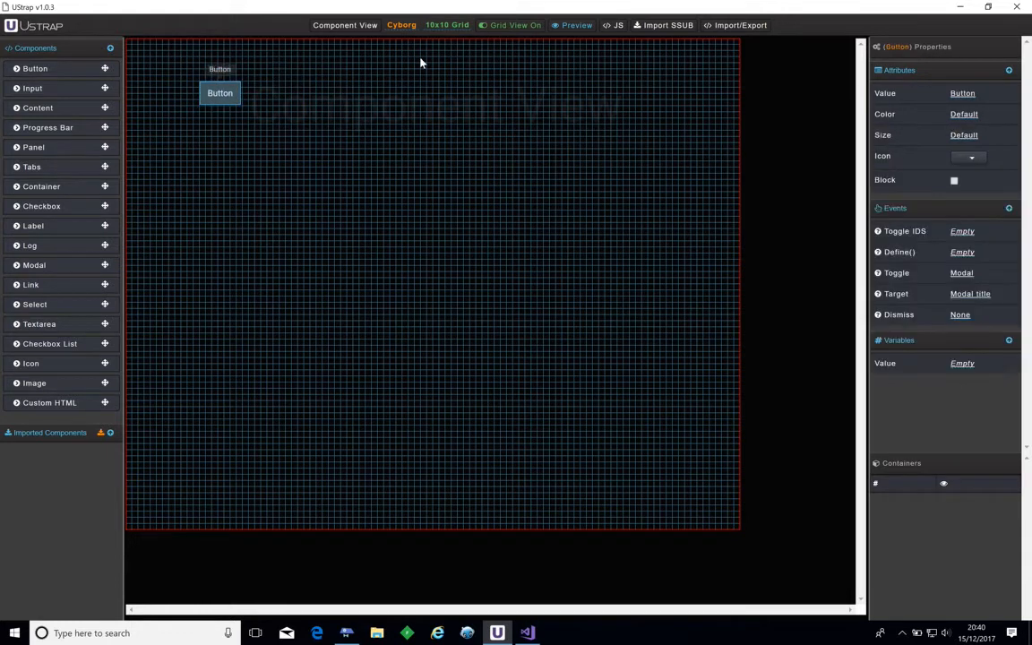
- Hide the grid lines, move the Button slightly down and to the right, and show the grid lines again
click(507, 29)
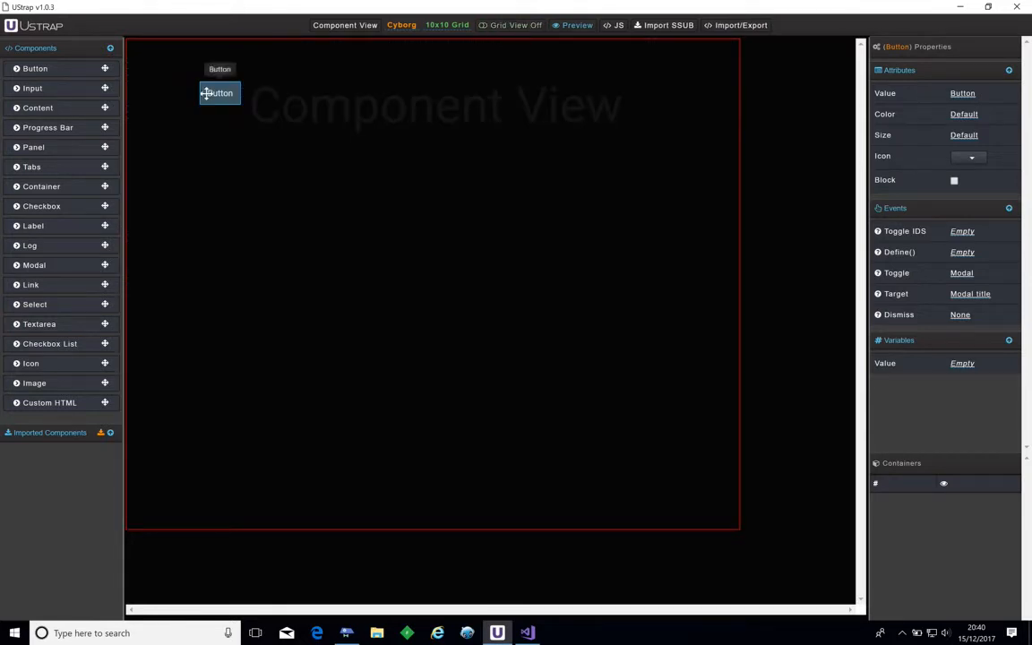
mouse_move(205, 94)
mouse_down()
mouse_move(219, 115)
mouse_move(212, 98)
mouse_up()
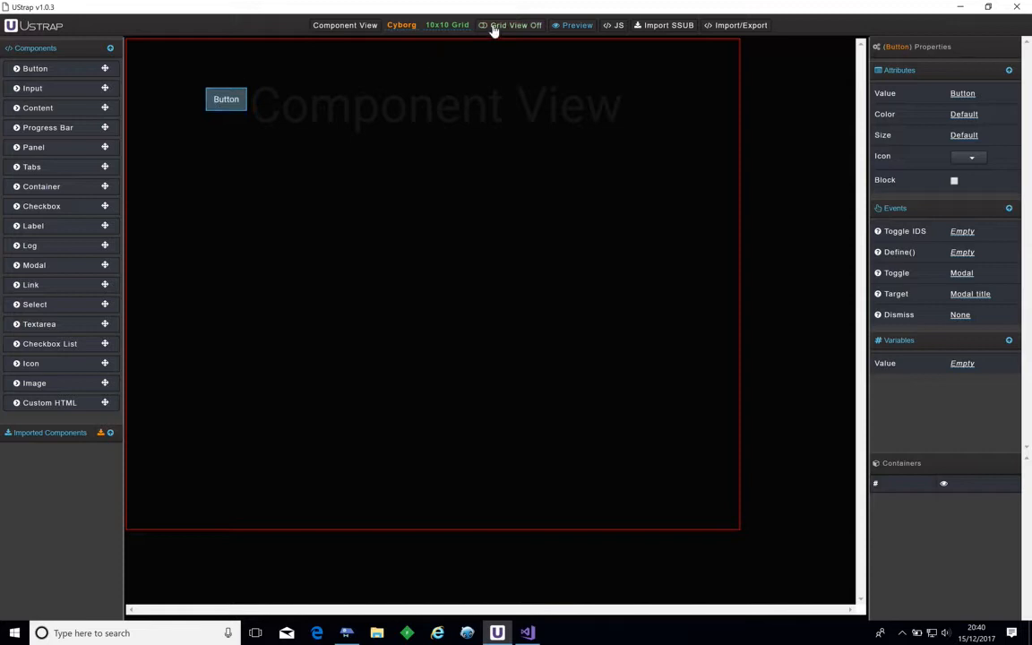
click(493, 29)
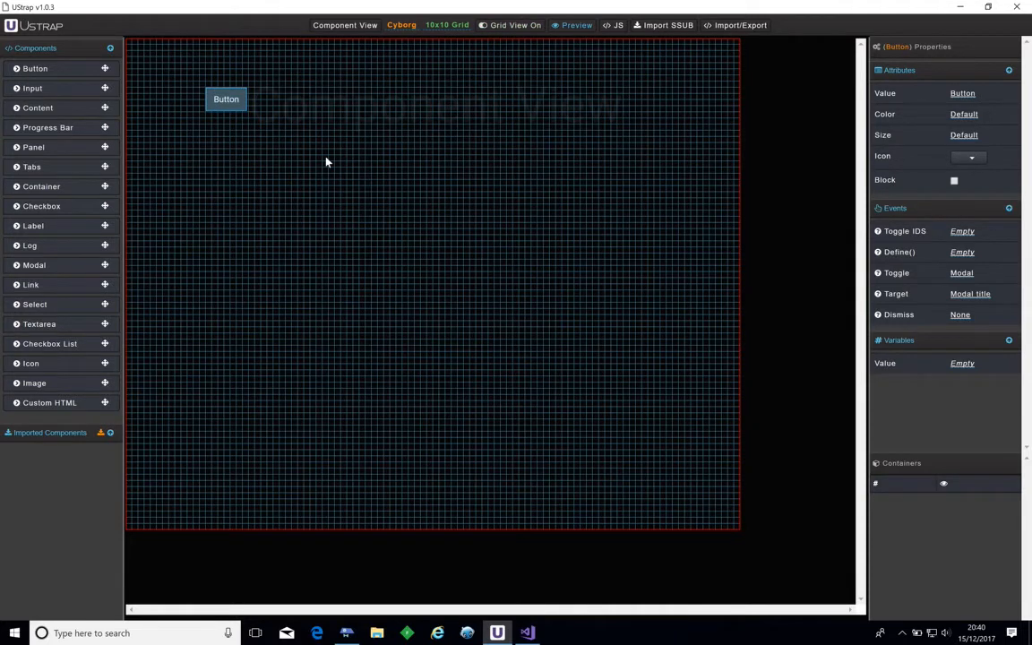
- Look at the Custom Javascript/JQuery editor and close it without adding code
click(591, 30)
click(618, 27)
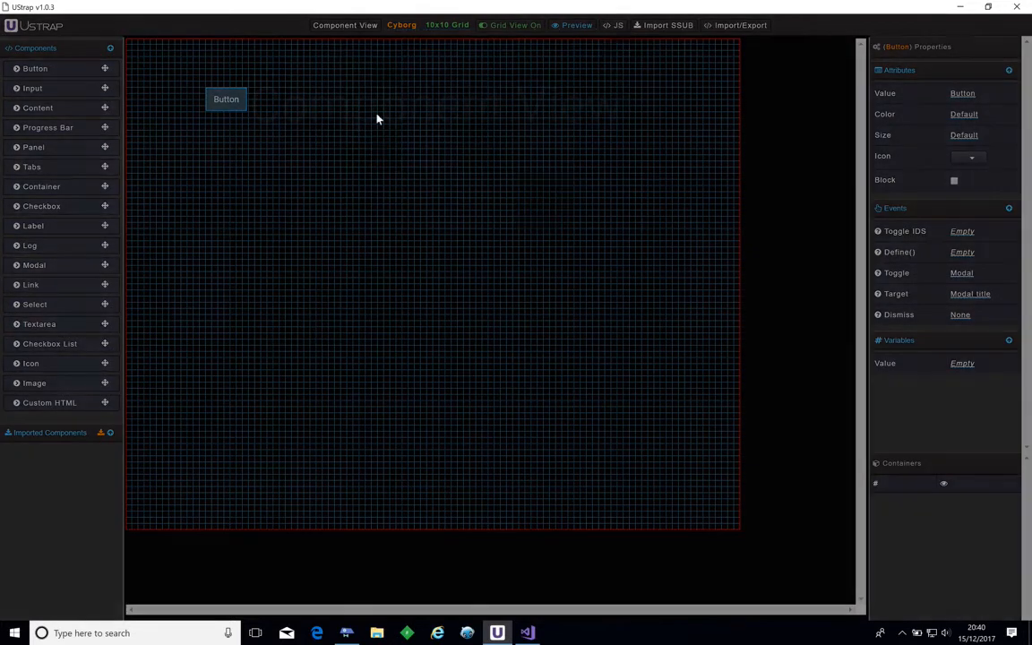
click(406, 95)
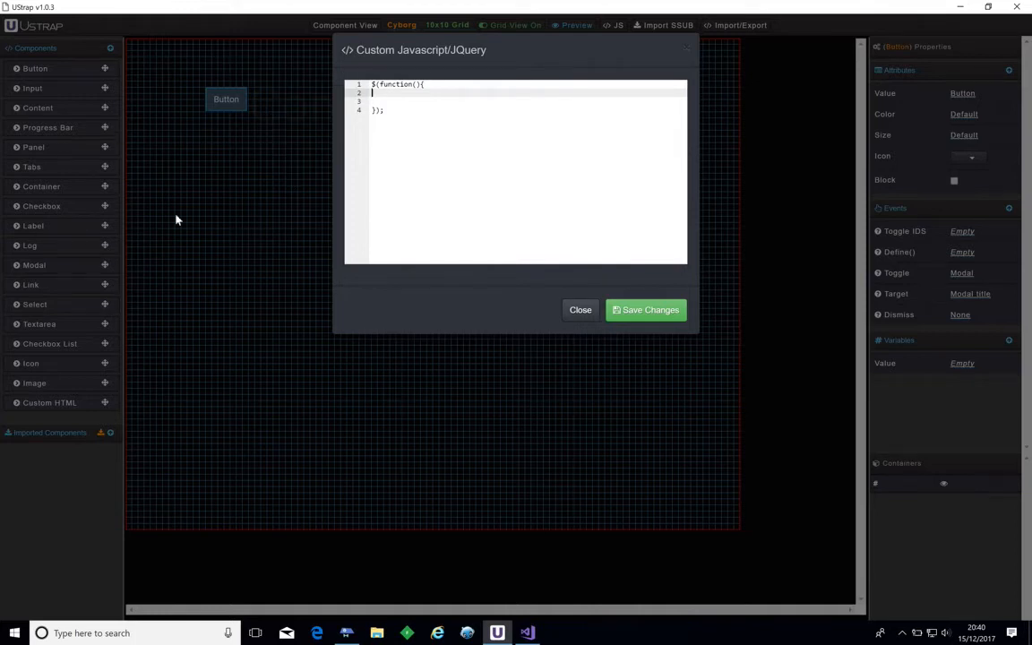
click(578, 309)
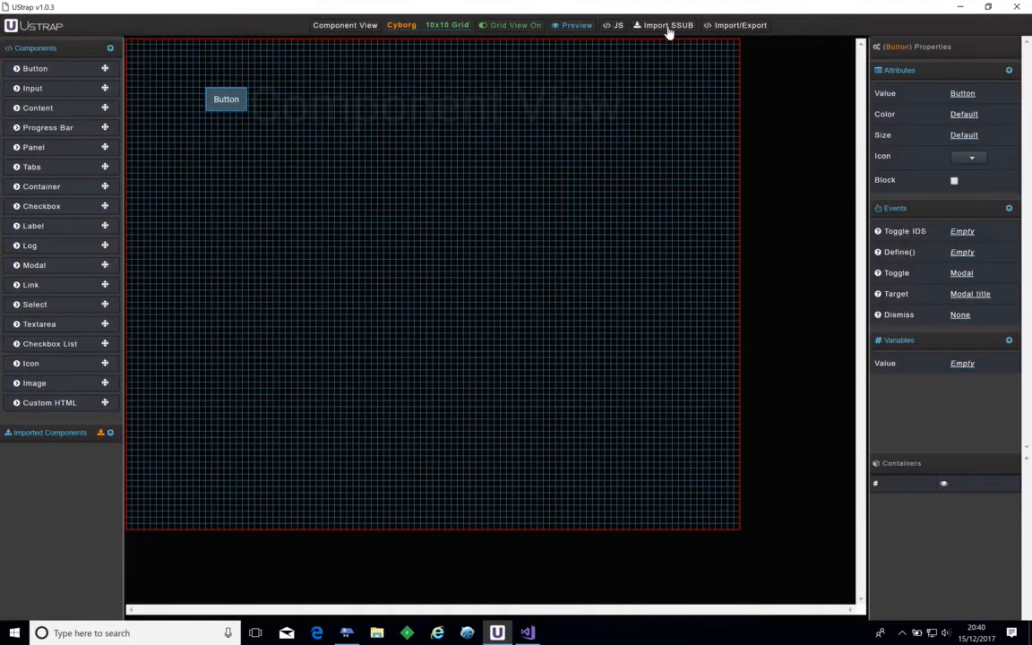
- Examine the Import SSUB Code dialog and the Import/Export dialog's export options, closing each without changes
click(667, 28)
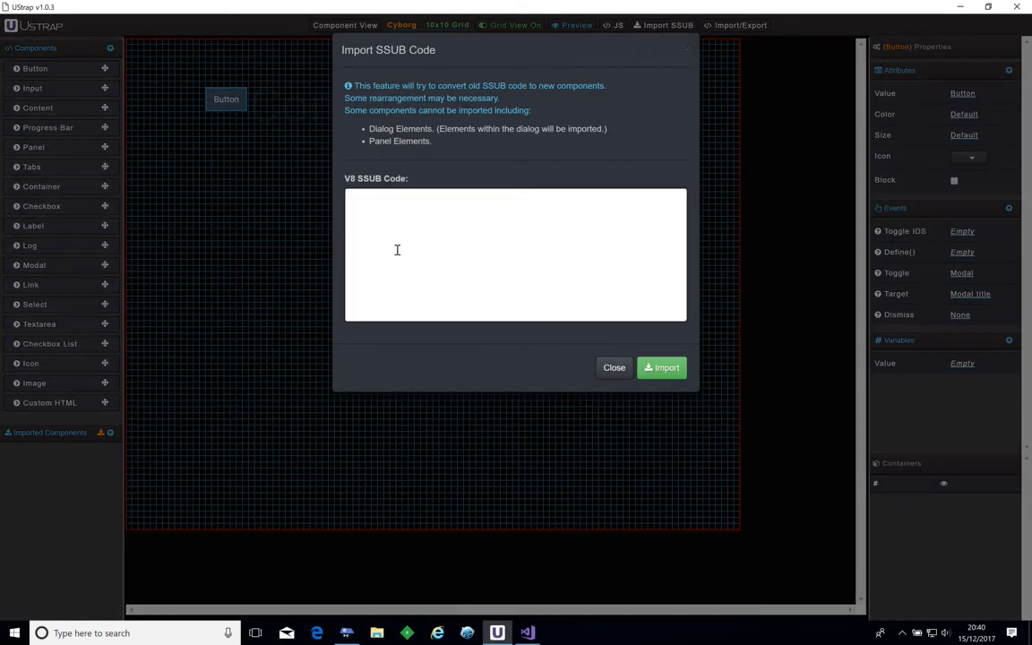
click(433, 227)
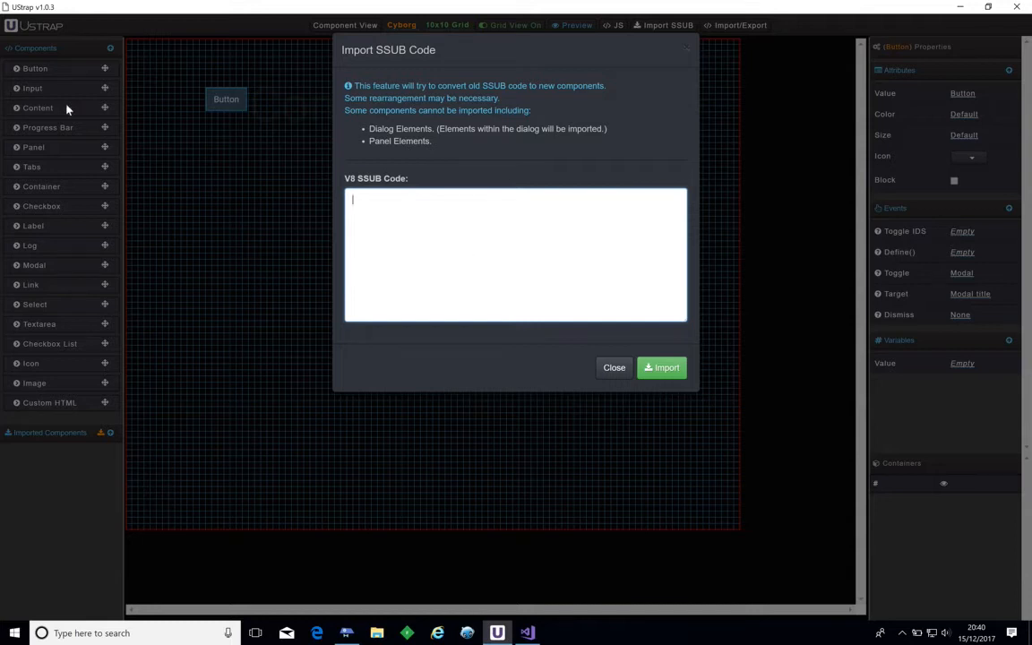
click(613, 369)
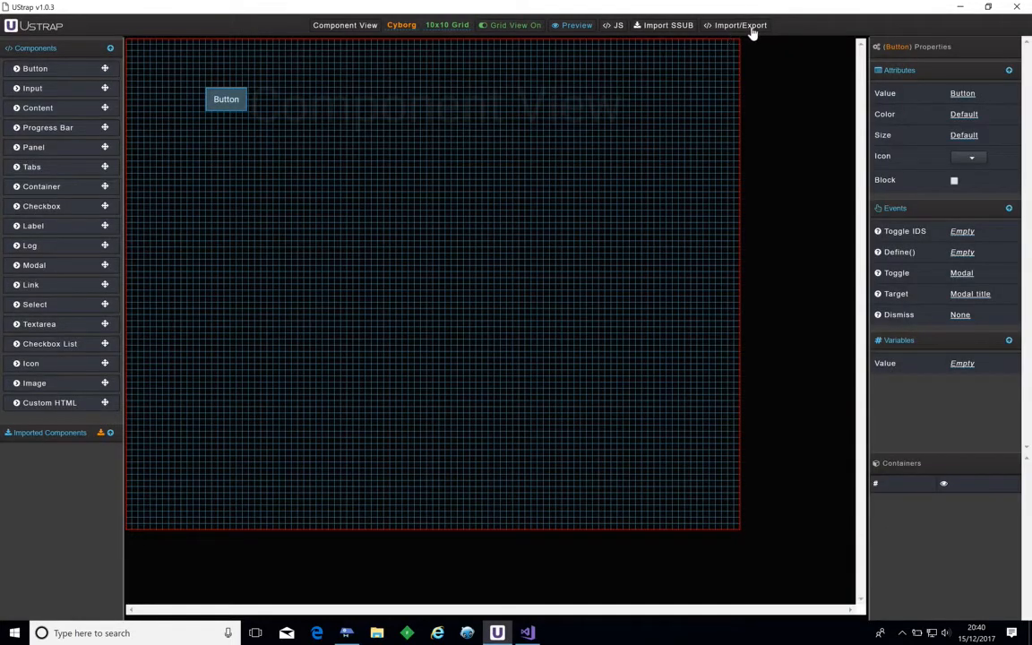
click(751, 28)
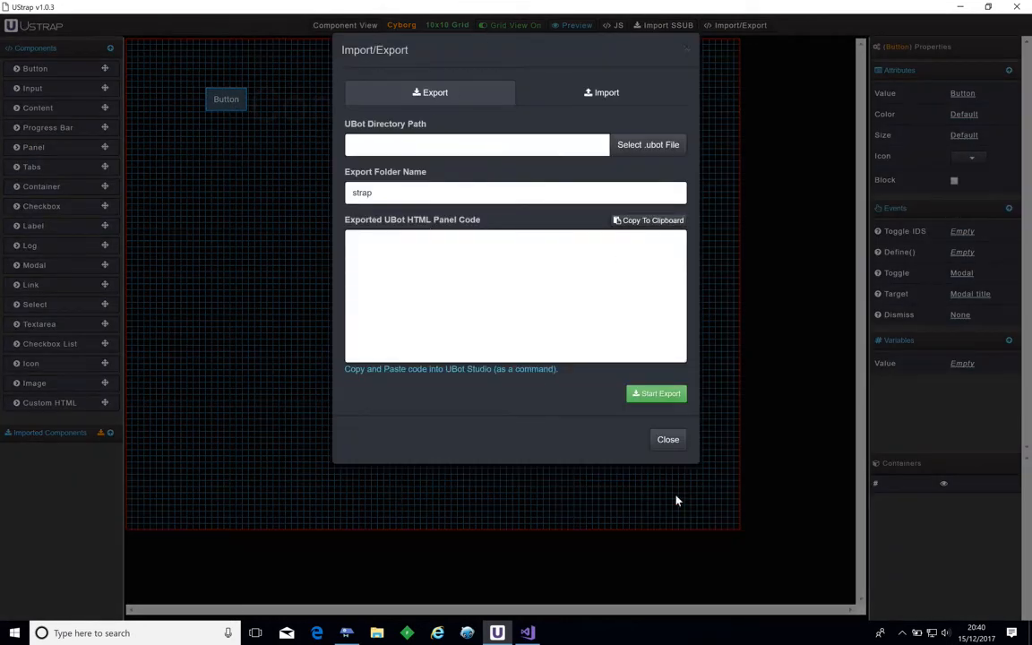
click(662, 439)
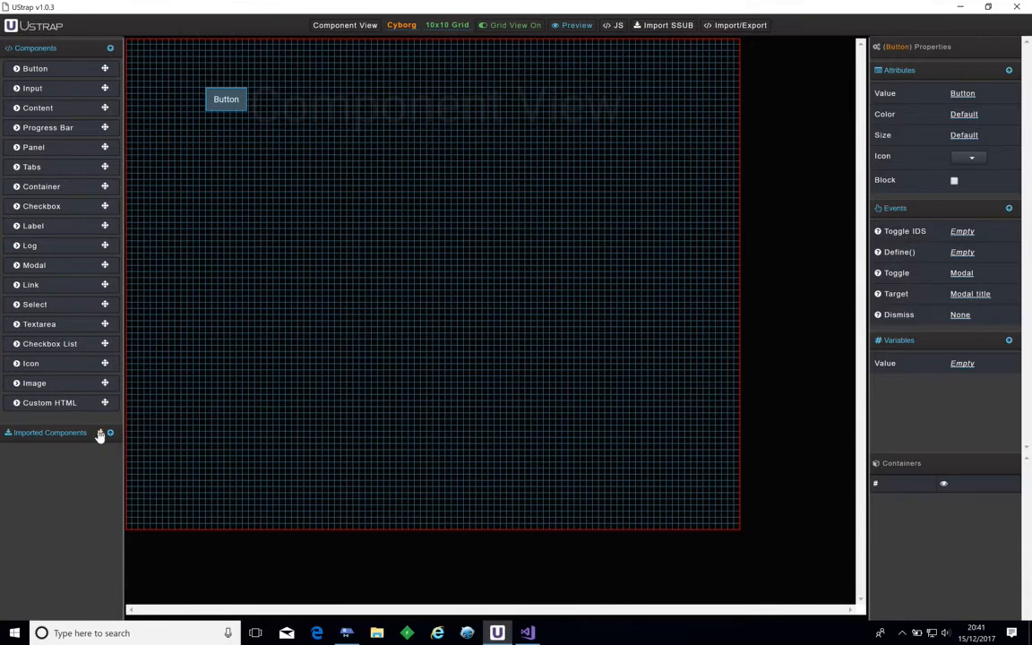
- Open UStrap's UI command import, switch to UBot Studio and copy all the Account Creation UI code from its code view
click(100, 433)
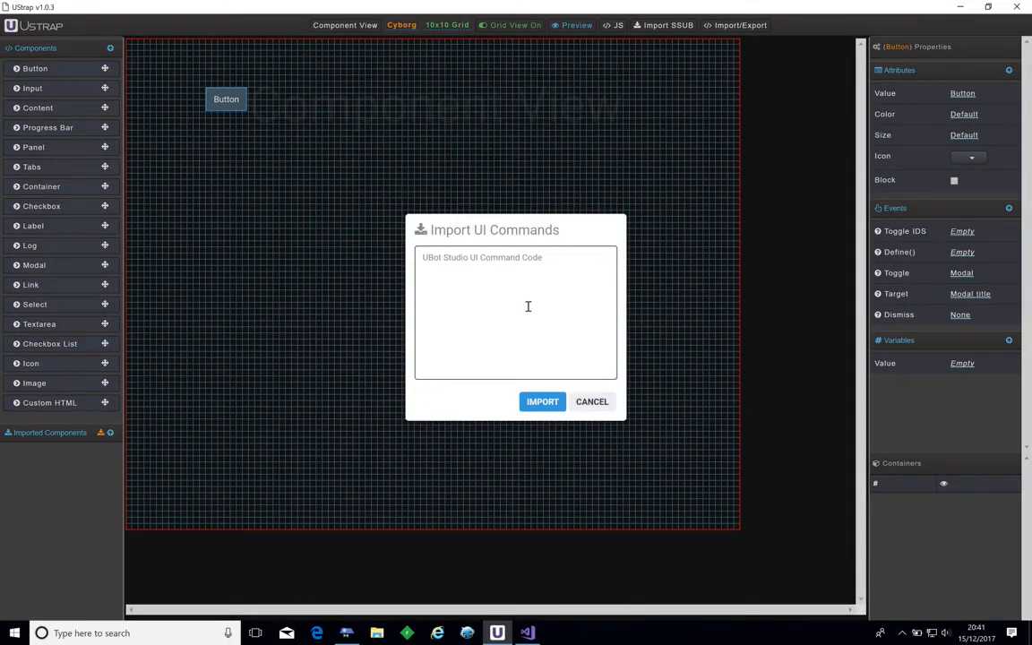
click(521, 300)
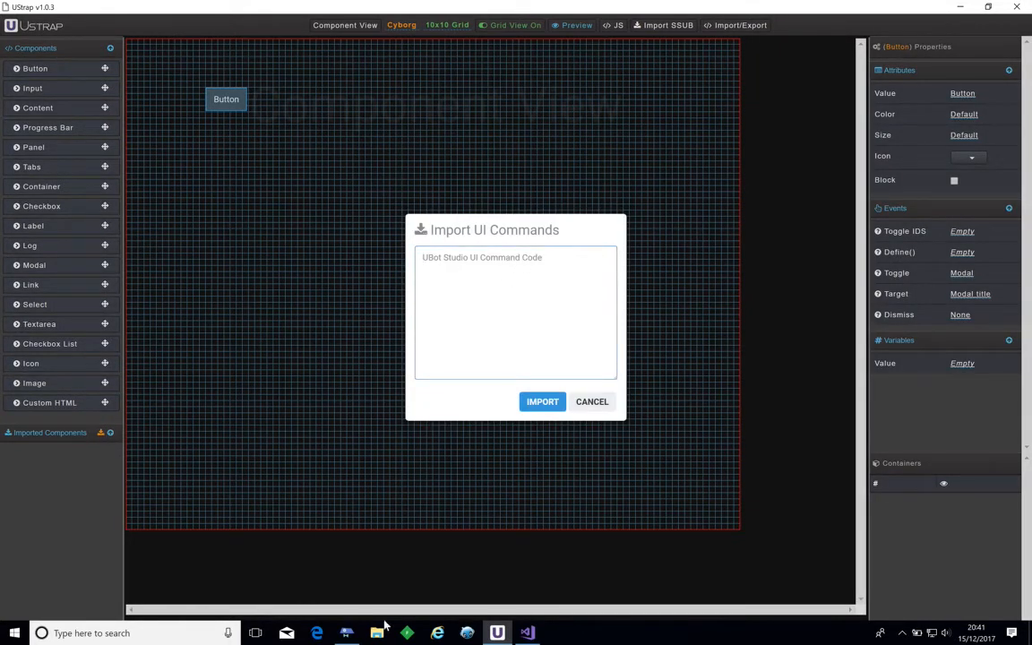
click(346, 633)
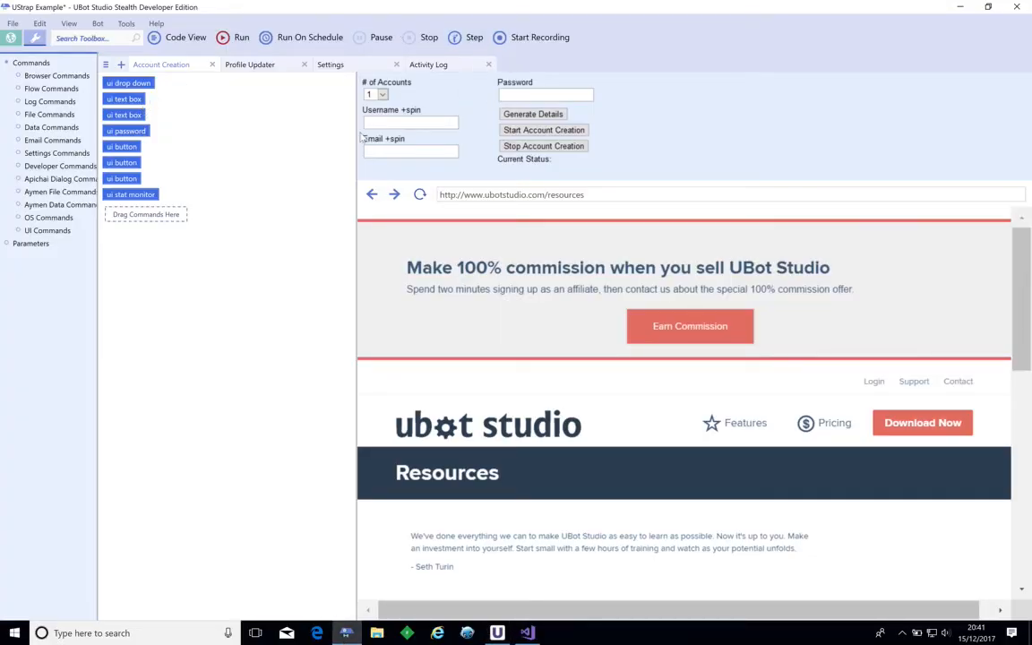
click(159, 37)
drag(316, 176, 8, 51)
key(ctrl+c)
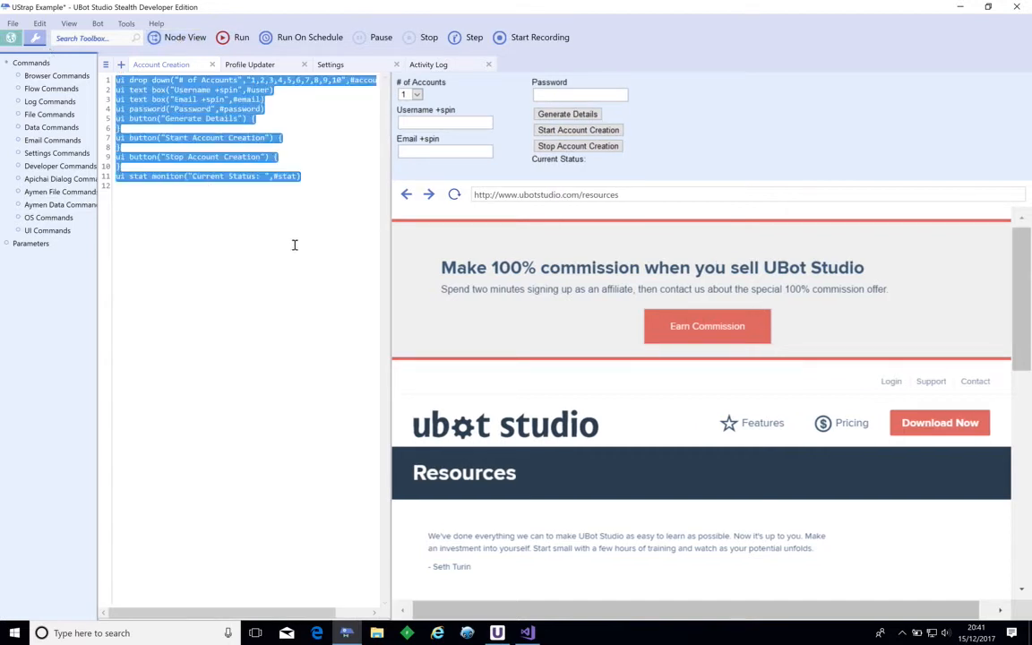
- Switch back to UStrap and import the copied UBot Studio UI command code
click(497, 632)
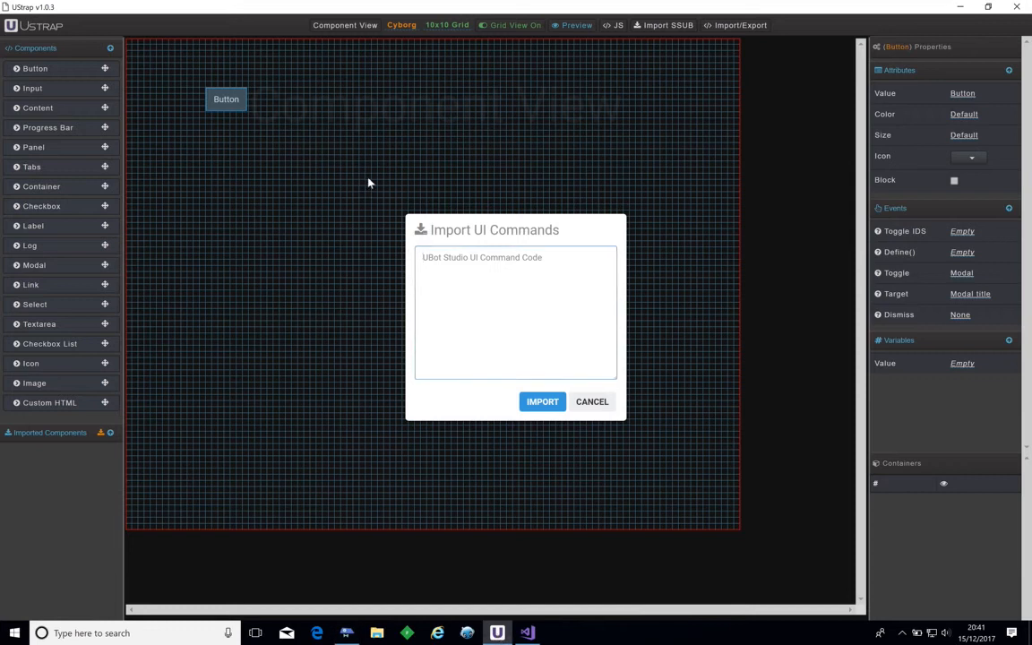
key(ctrl+v)
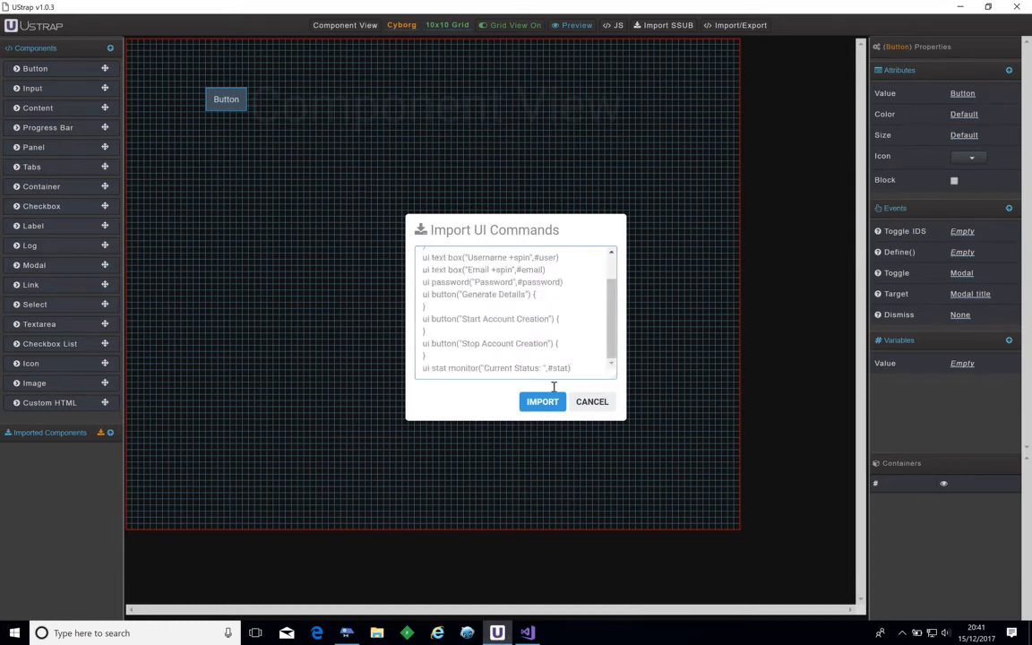
click(550, 406)
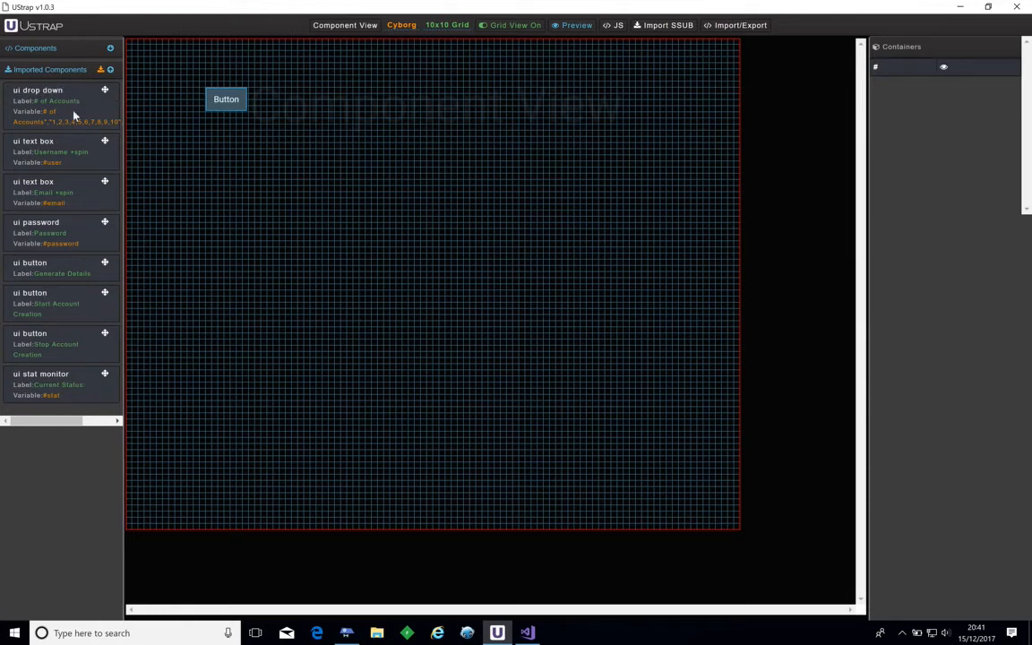
- Place the imported account-number drop-down and the email, username and password inputs below the Button on the canvas
drag(87, 99, 246, 175)
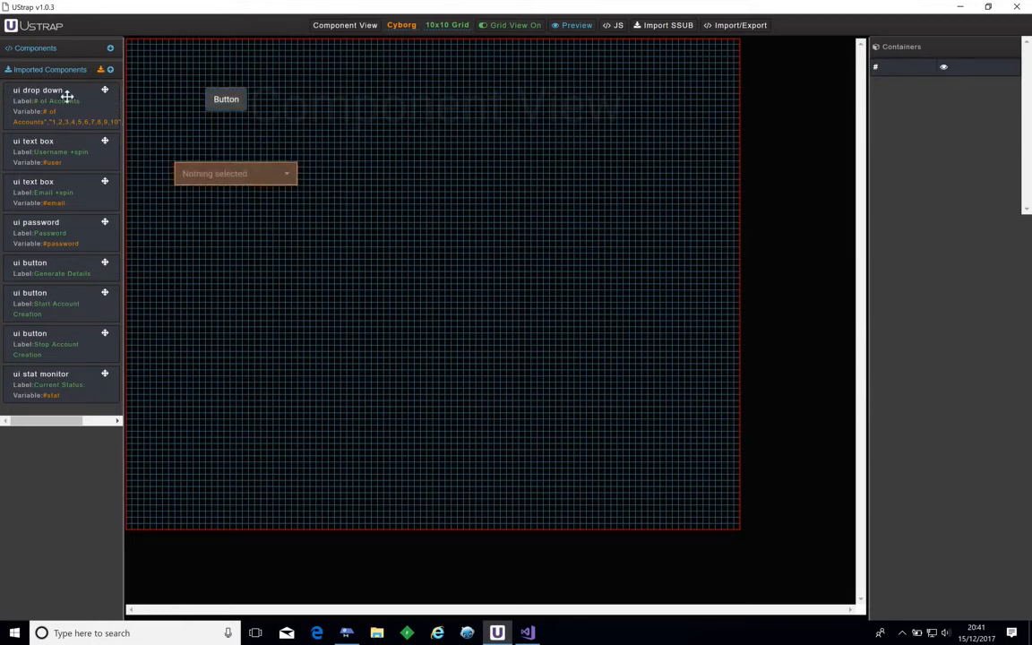
drag(60, 146, 230, 221)
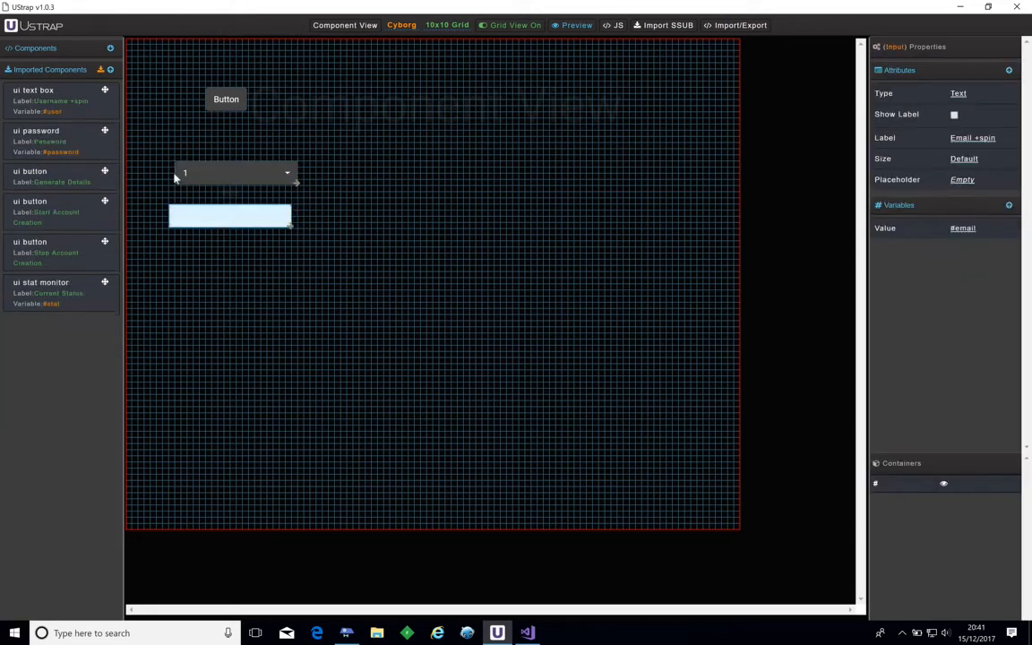
drag(78, 101, 255, 285)
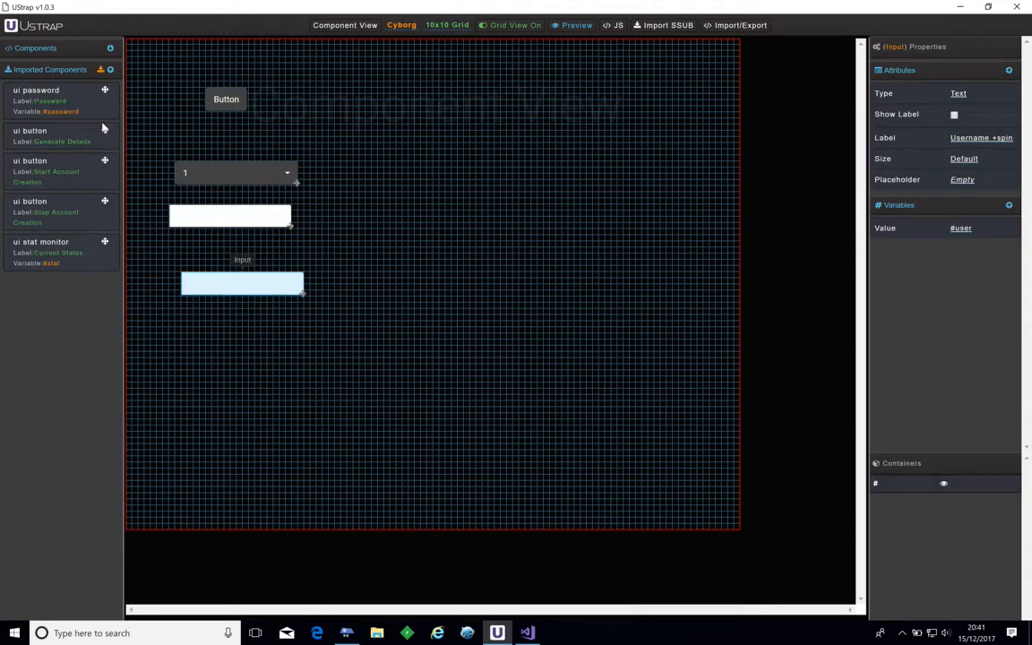
drag(336, 402, 302, 380)
- Place the imported Generate Details, Start Account Creation and Stop Account Creation buttons and the Current Status label in a column beside the inputs
drag(56, 89, 367, 111)
drag(93, 116, 441, 201)
drag(62, 97, 417, 265)
drag(77, 91, 444, 341)
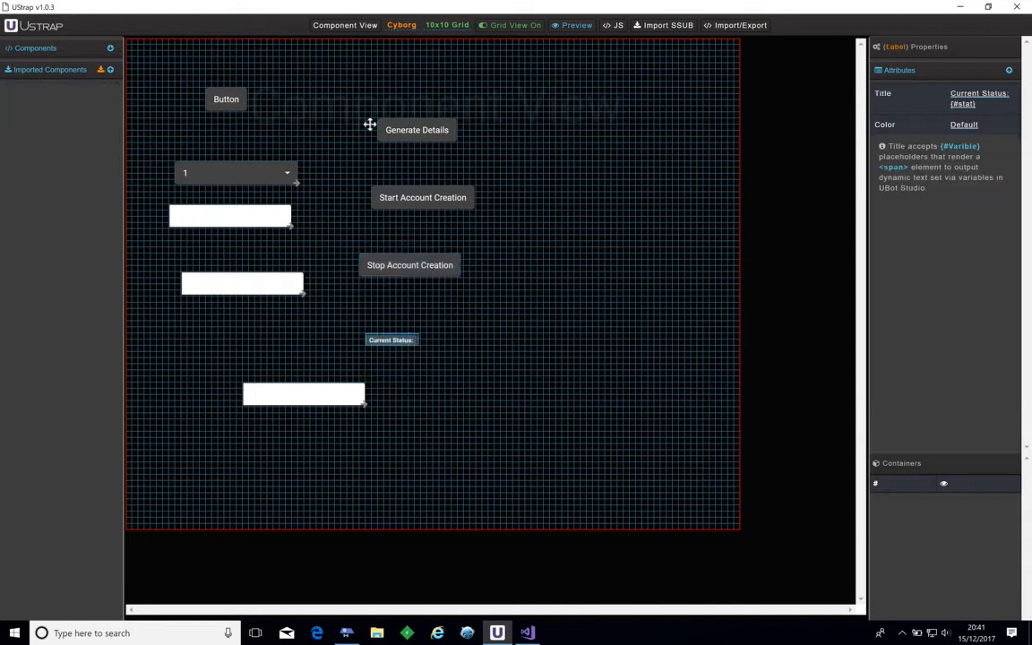
- Cut the Button above the drop-down and paste it to the right of the Generate Details button
click(215, 99)
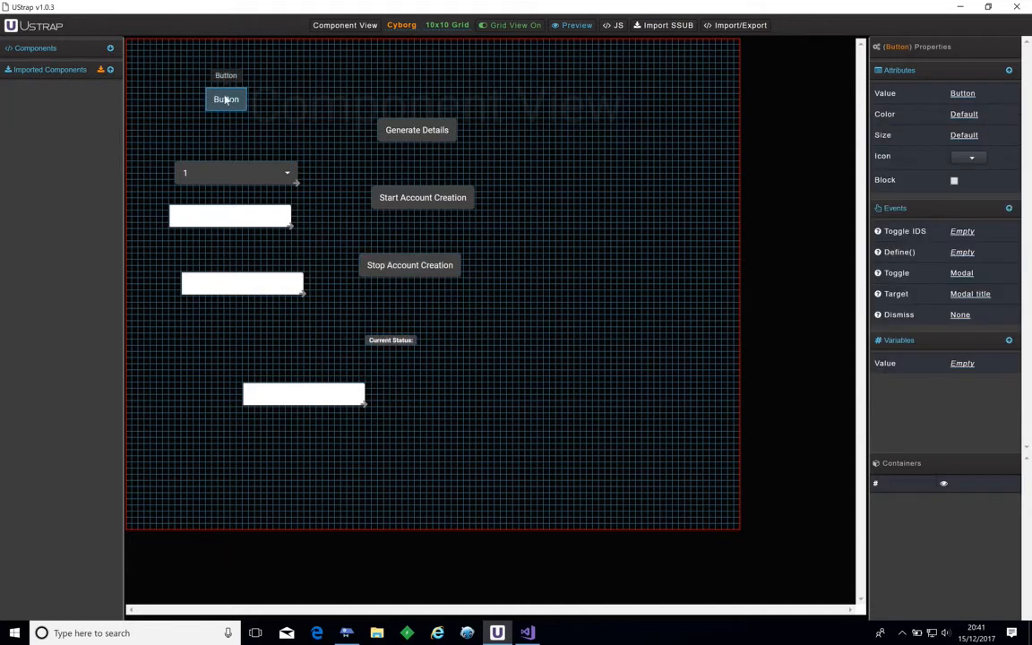
right_click(226, 107)
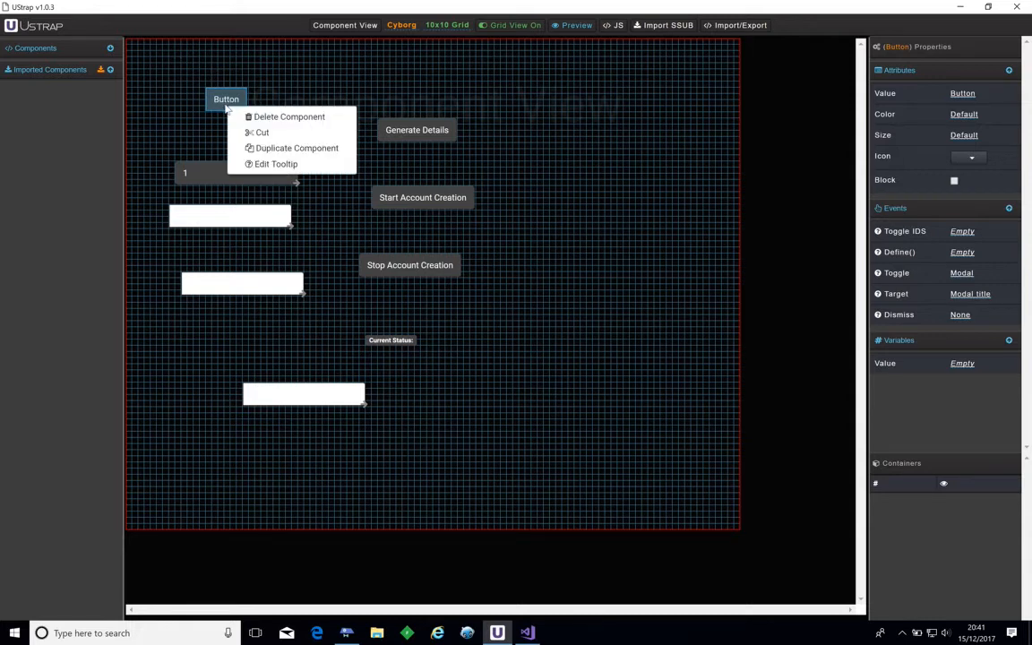
click(281, 134)
right_click(556, 107)
click(576, 116)
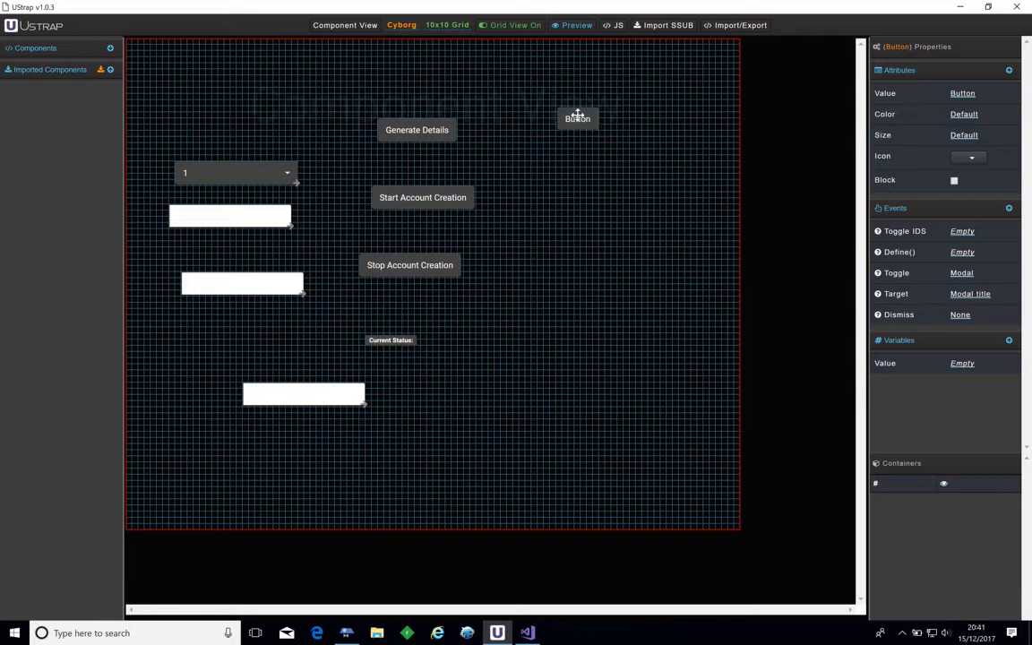
- Duplicate the pasted Button and arrange the two copies one above the other
right_click(577, 117)
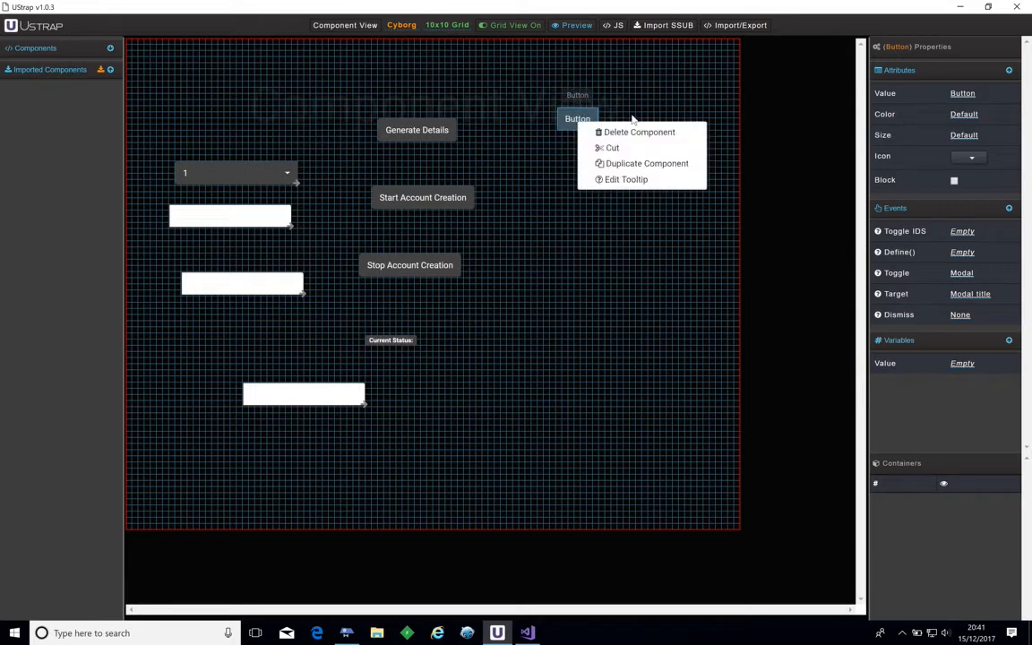
click(617, 167)
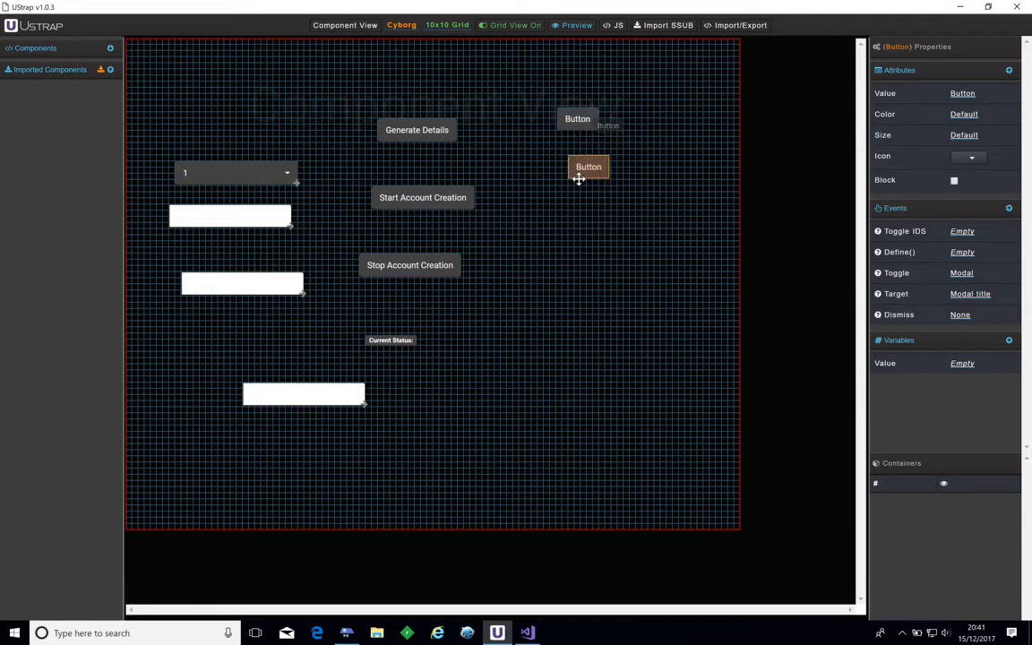
drag(576, 167, 576, 111)
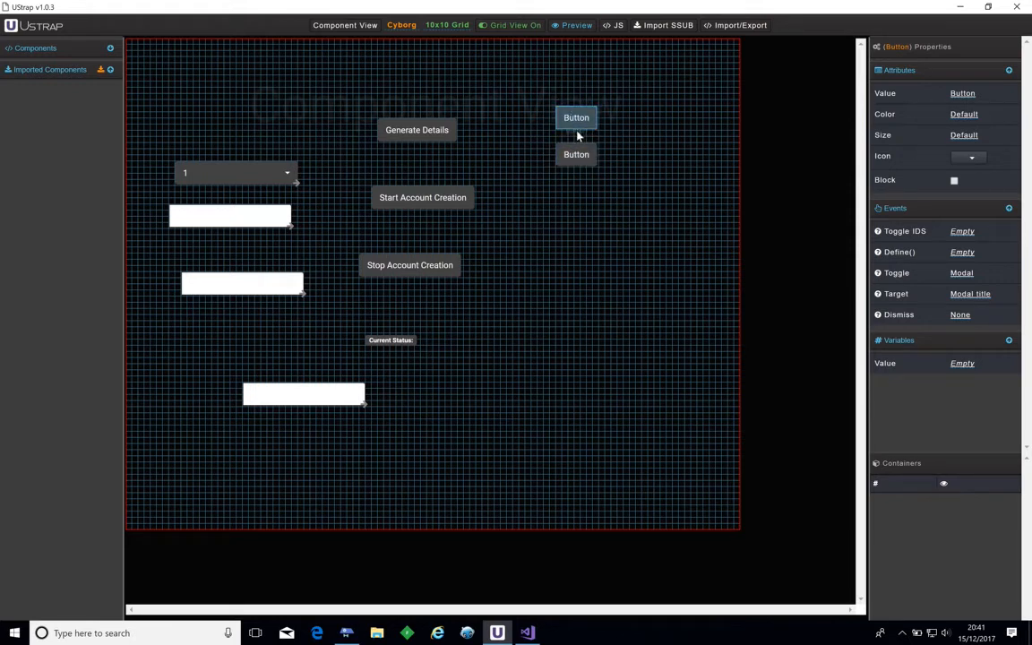
- Set the upper Button's tooltip title to "Start Account Creation" with its placement at Bottom
right_click(580, 126)
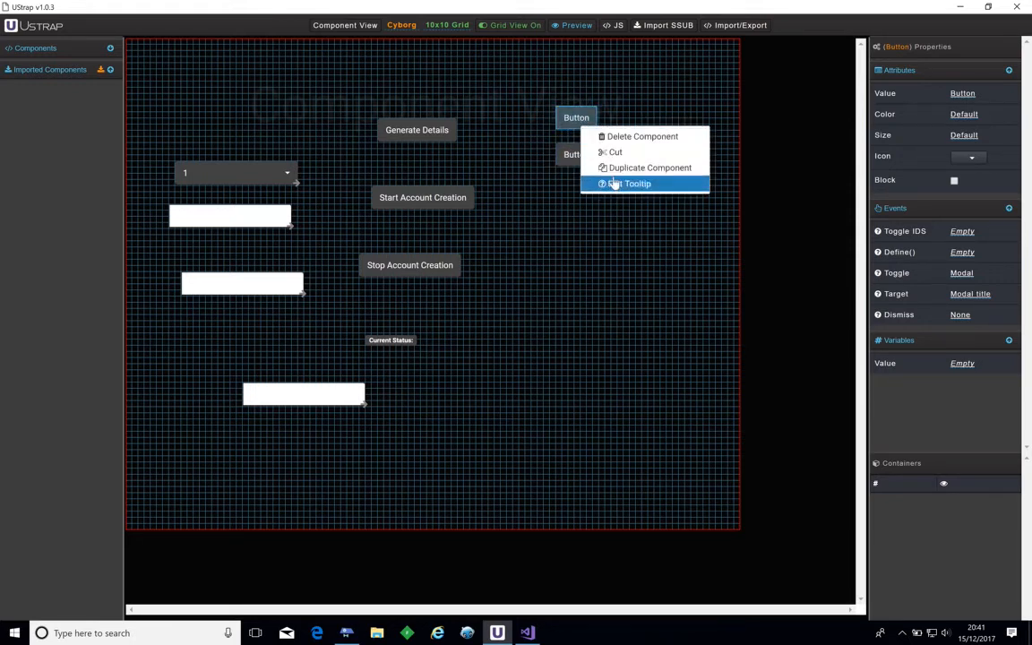
click(618, 184)
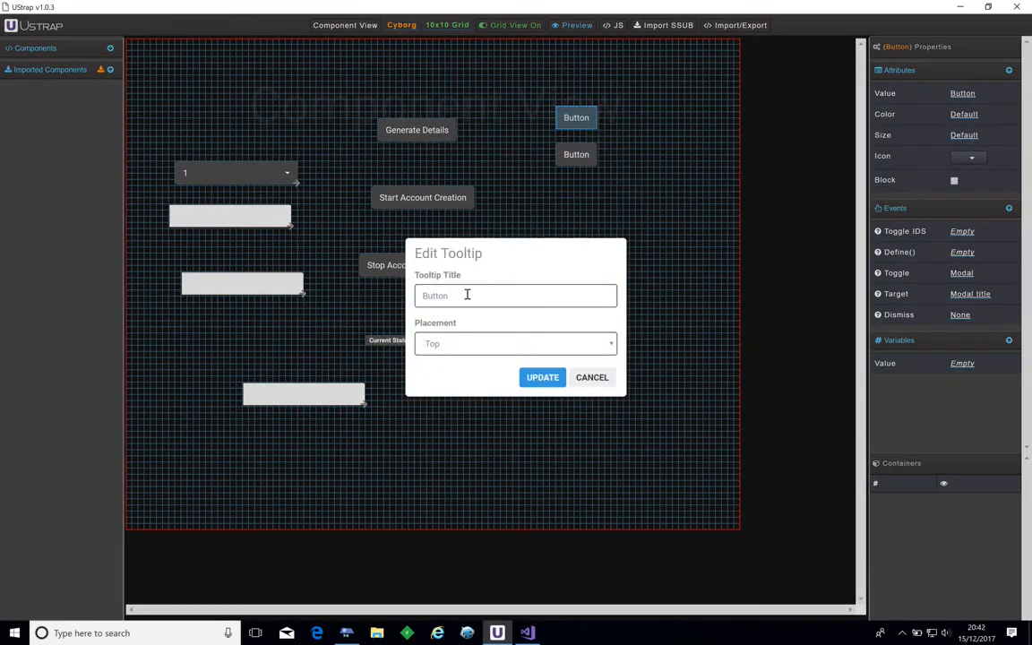
drag(462, 295, 387, 300)
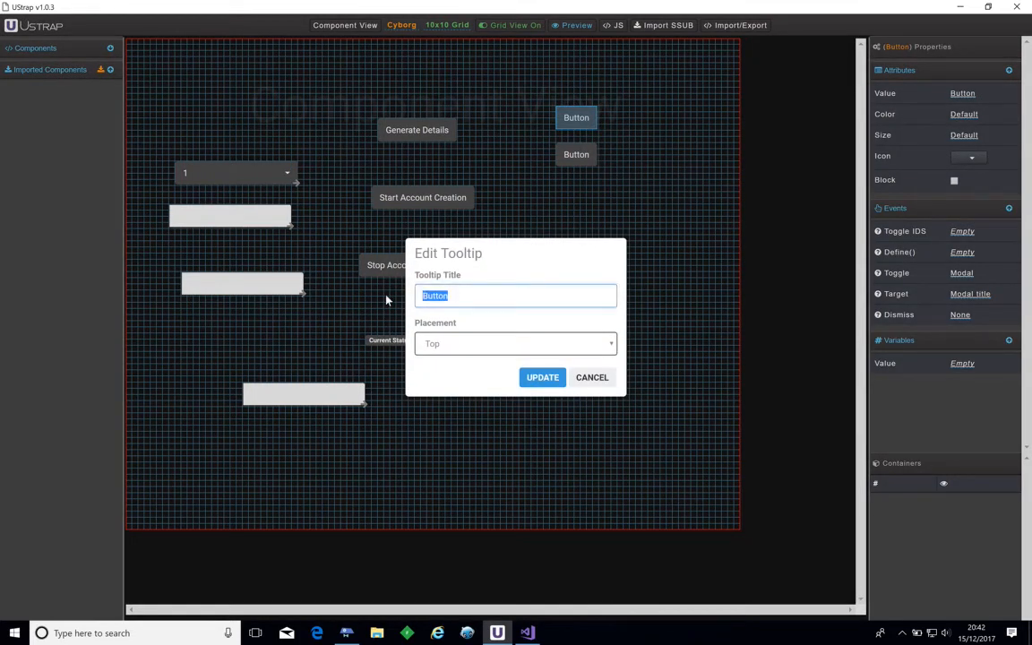
text(Start Account Creation)
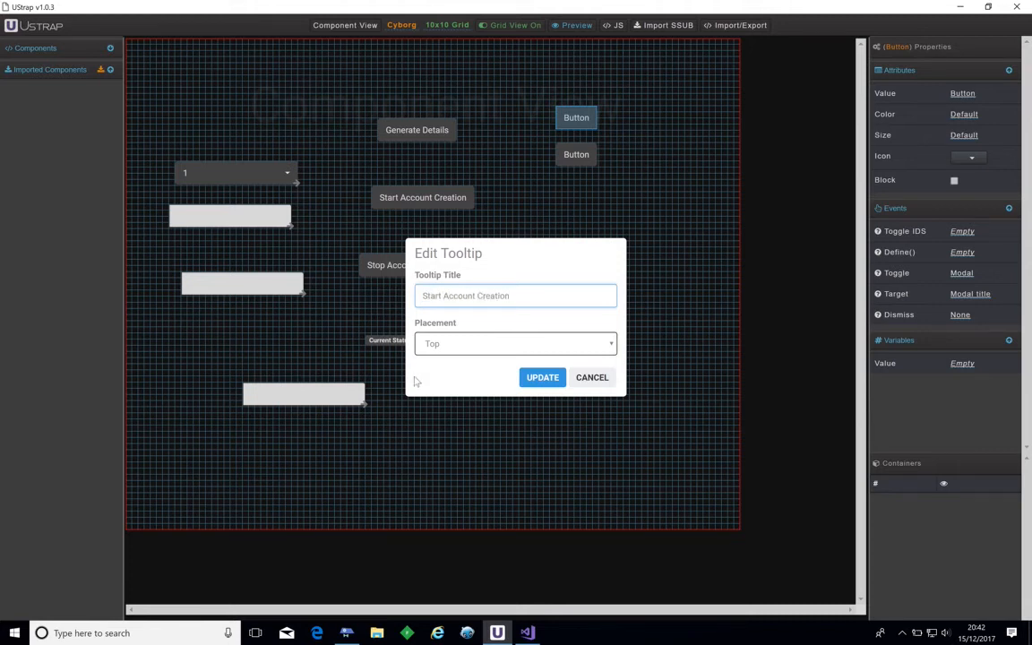
click(484, 345)
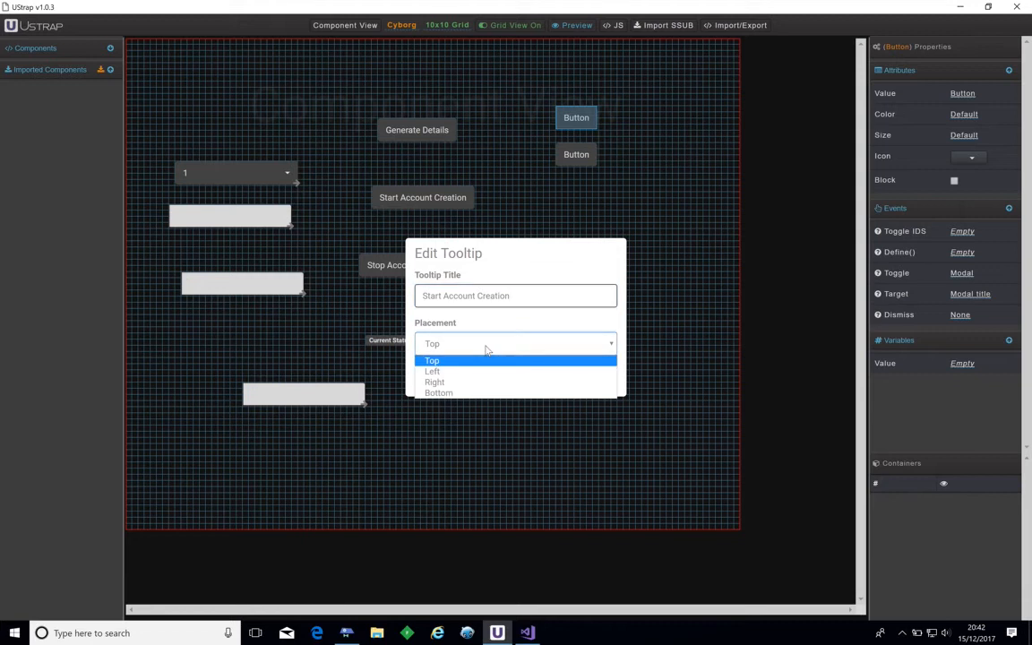
click(465, 393)
click(541, 376)
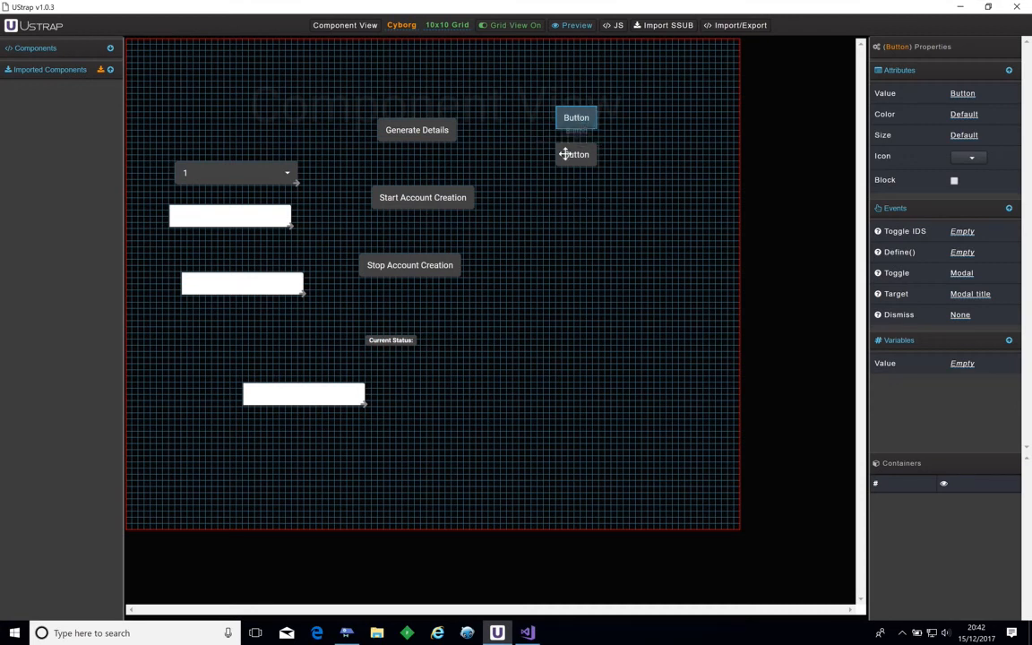
- Move the lower duplicate Button further down and check the interface in the preview
drag(566, 154, 552, 190)
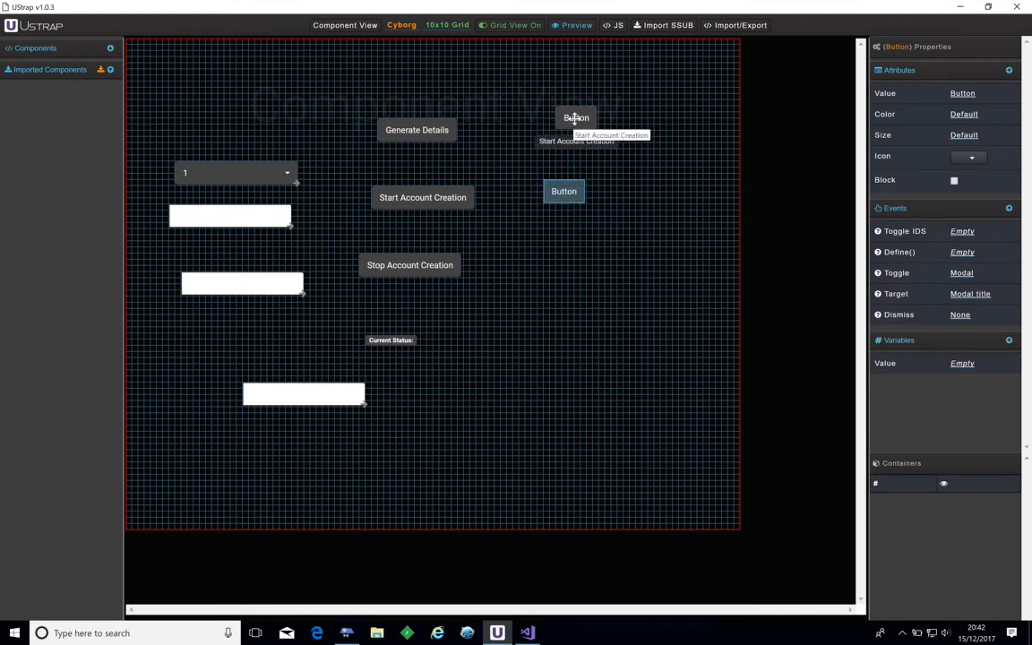
click(572, 25)
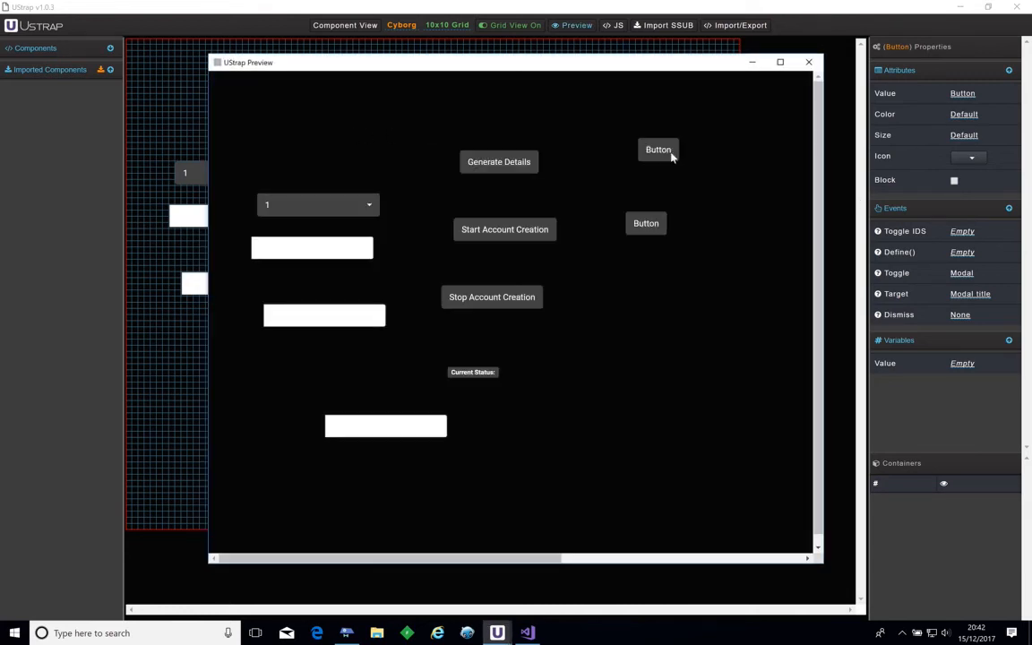
click(809, 62)
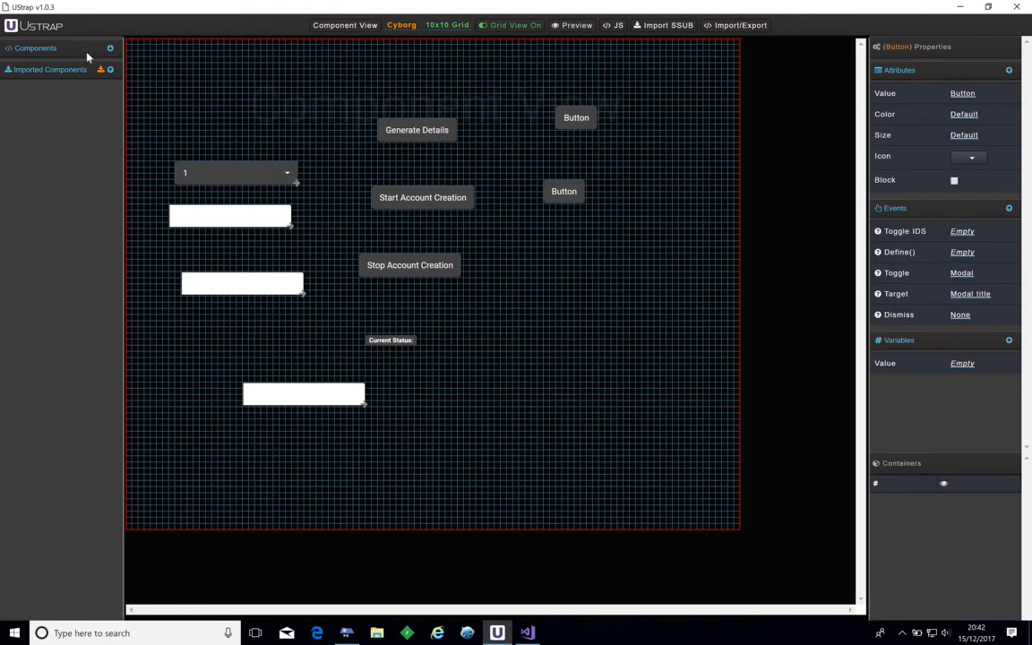
- Start choosing the .ubot file for export and delete the old strap folder from the UStrap Example directory
click(735, 28)
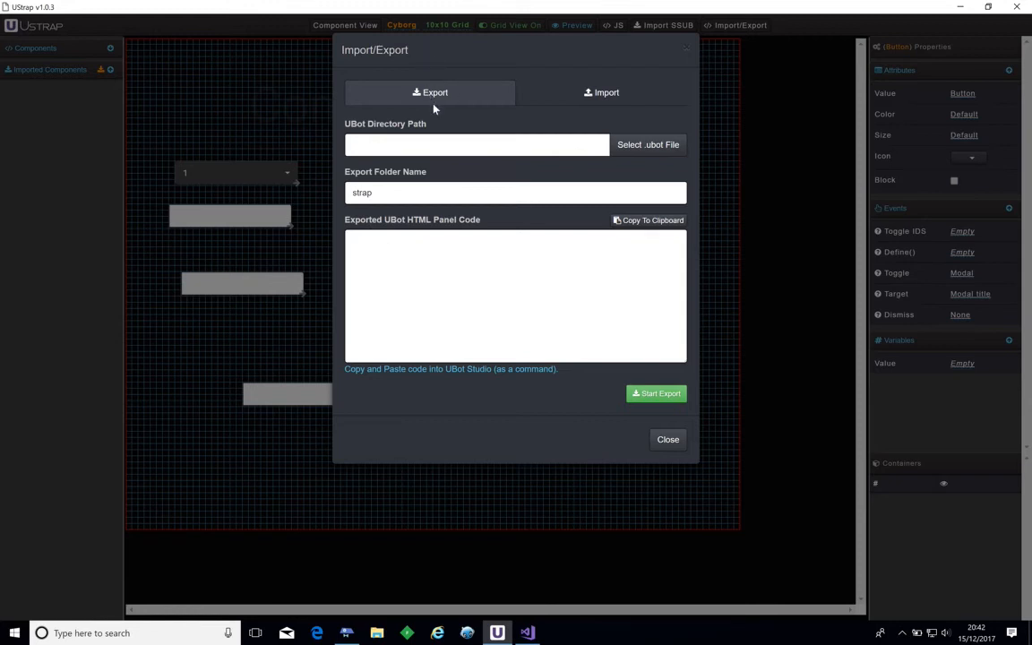
click(633, 146)
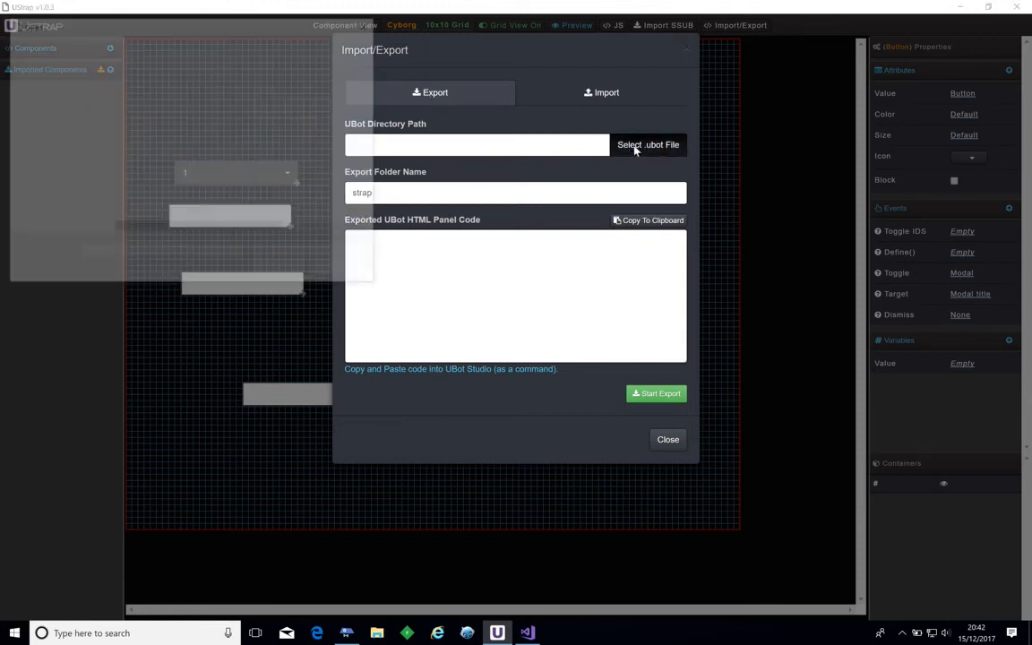
click(130, 112)
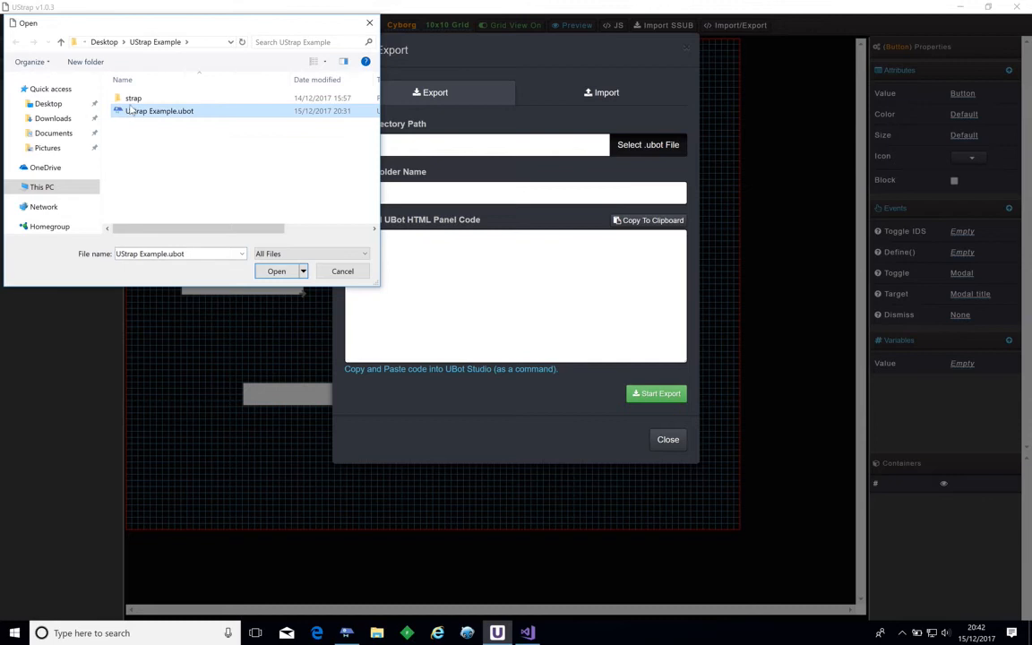
click(134, 100)
right_click(136, 101)
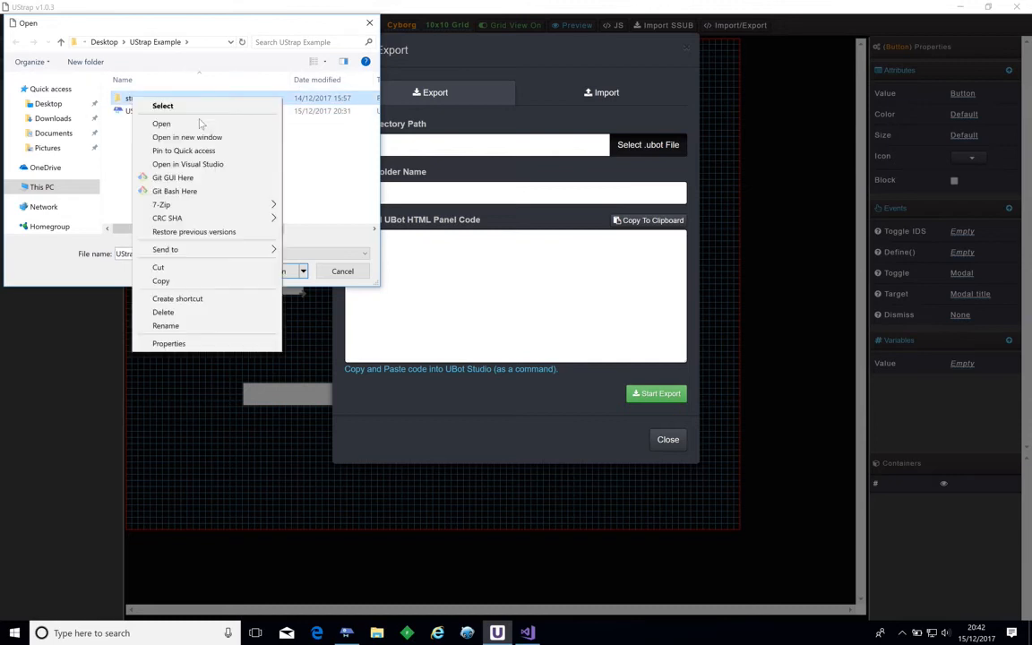
click(163, 302)
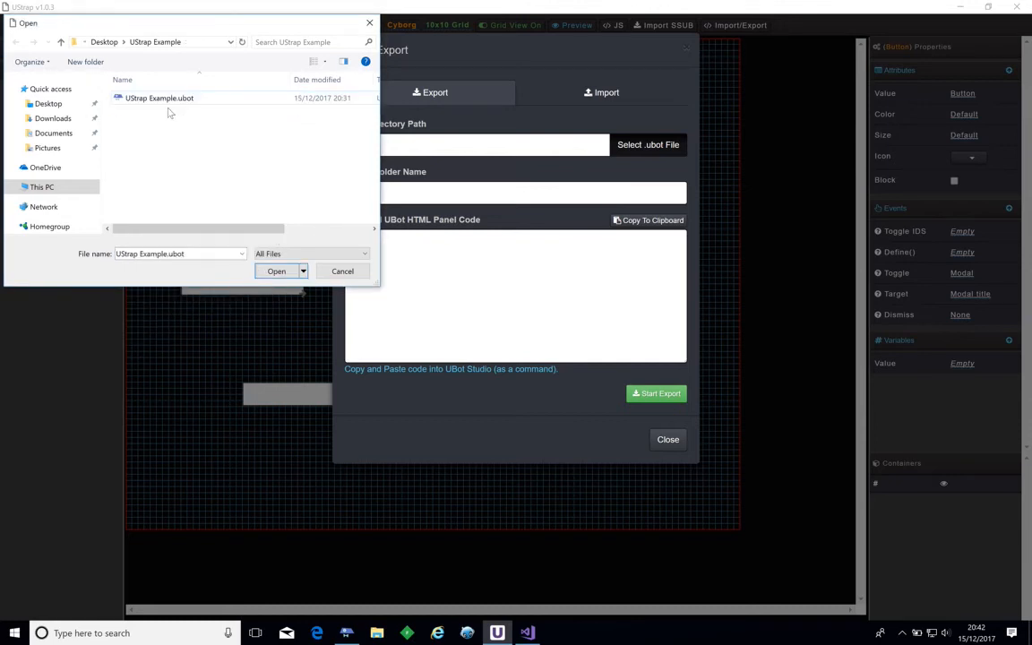
- Choose UStrap Example.ubot to set the UBot directory path, and open the export folder name for editing
click(155, 101)
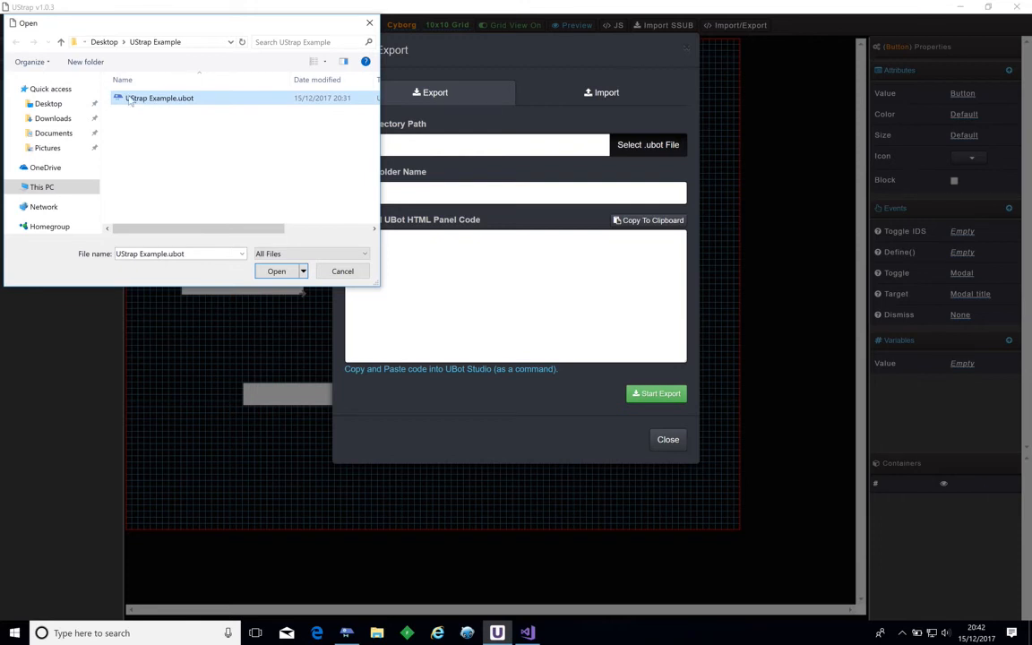
click(346, 633)
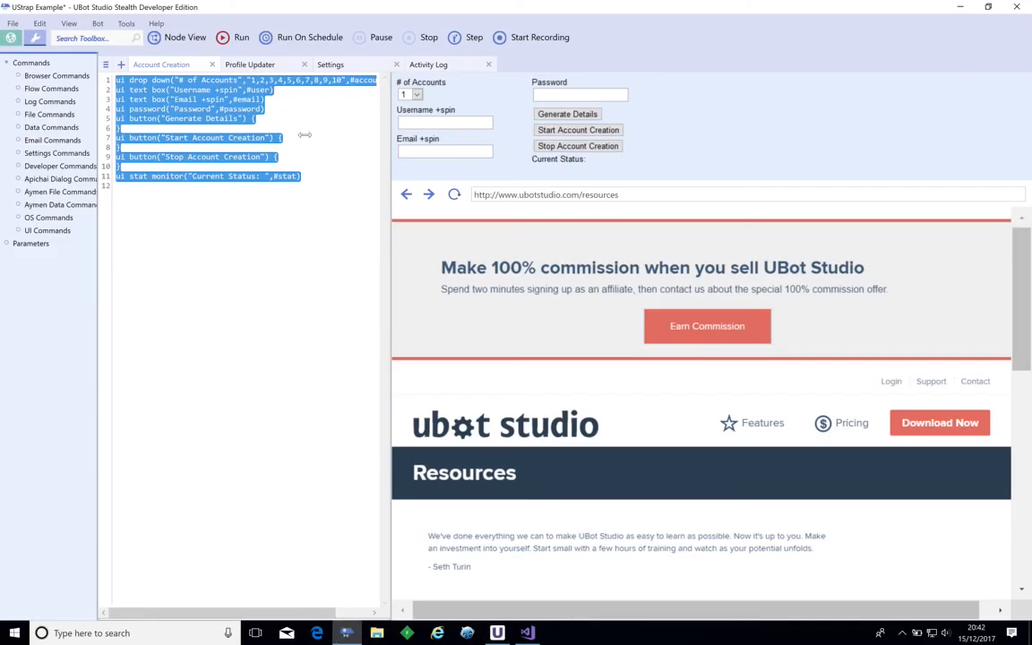
click(960, 7)
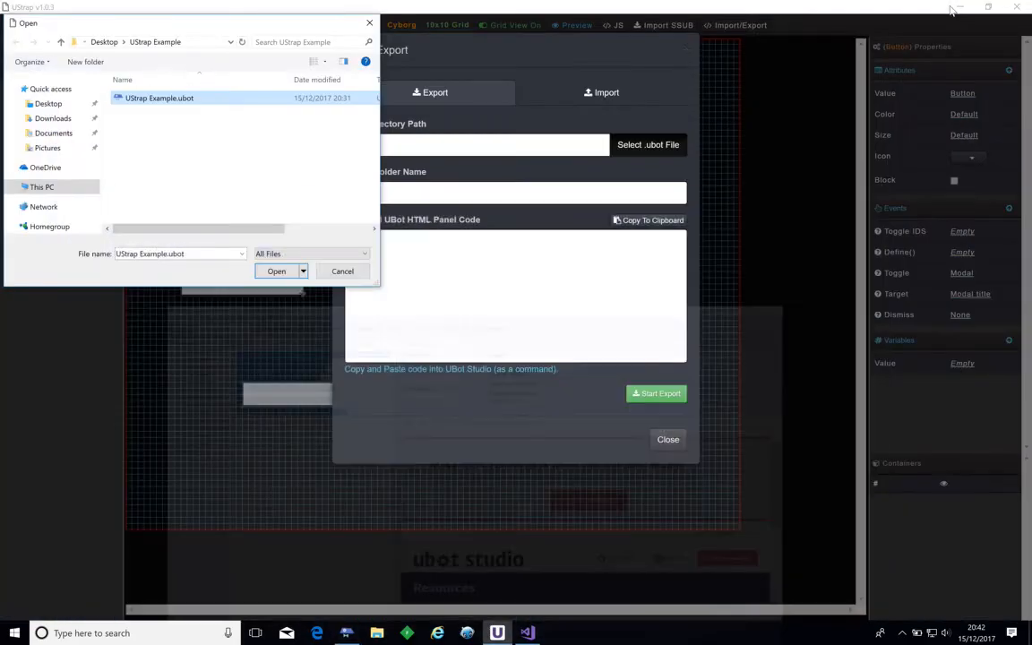
click(274, 271)
click(388, 190)
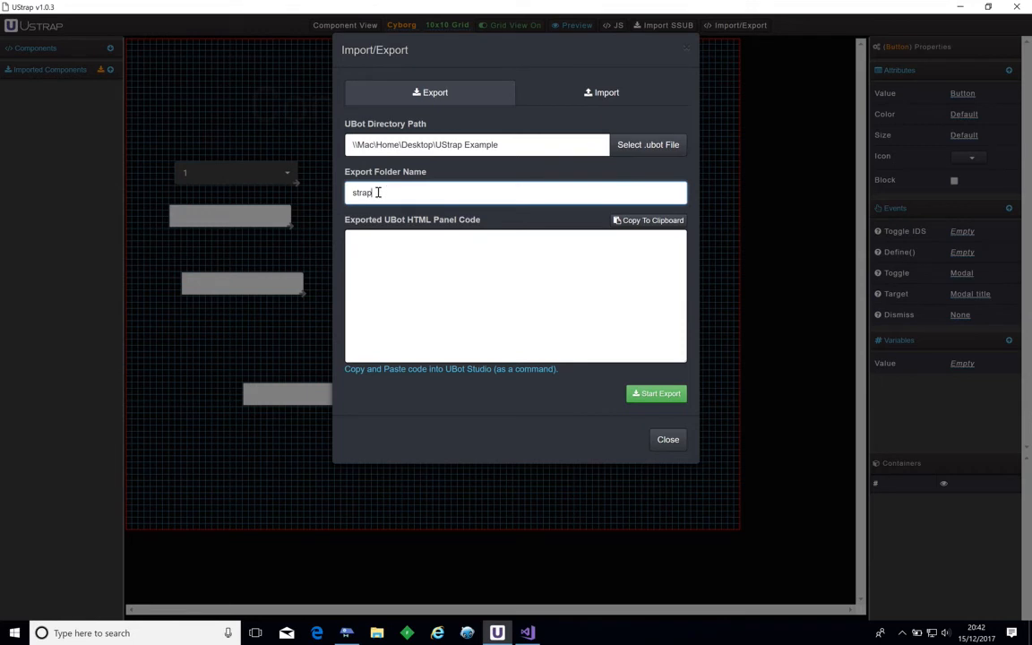
- Export the interface with the folder name strap and copy the generated UBot HTML panel code to the clipboard
drag(377, 191, 349, 192)
click(598, 235)
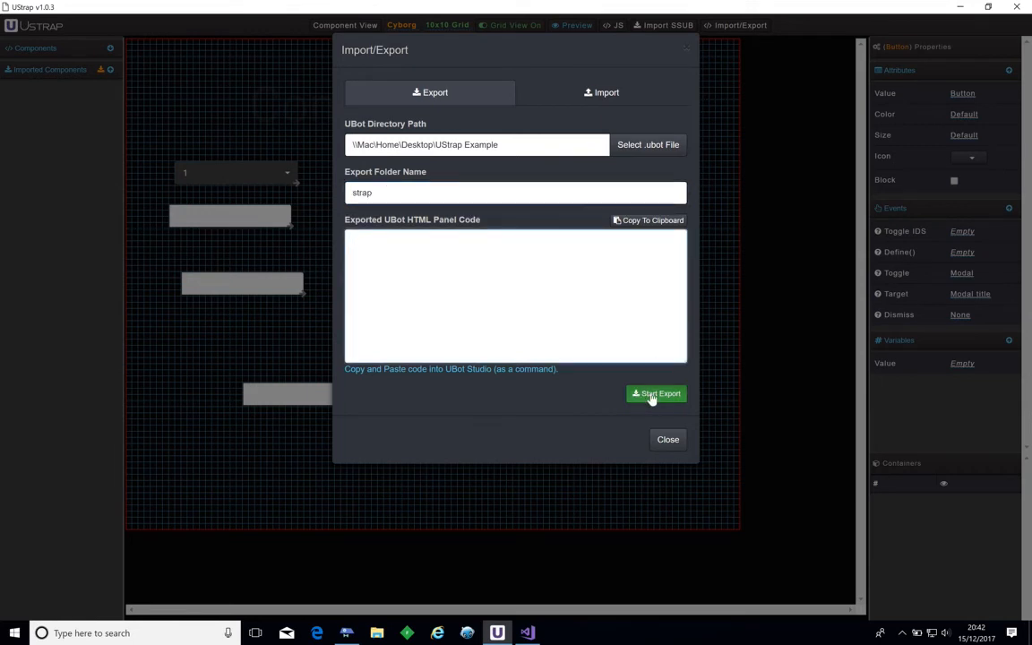
click(651, 395)
click(566, 292)
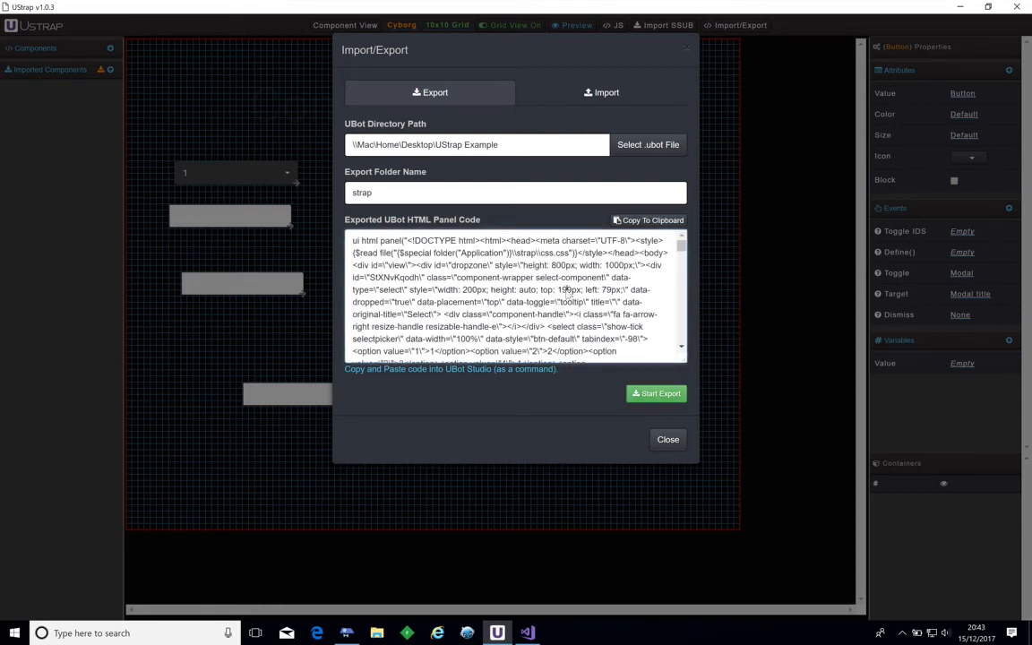
click(637, 222)
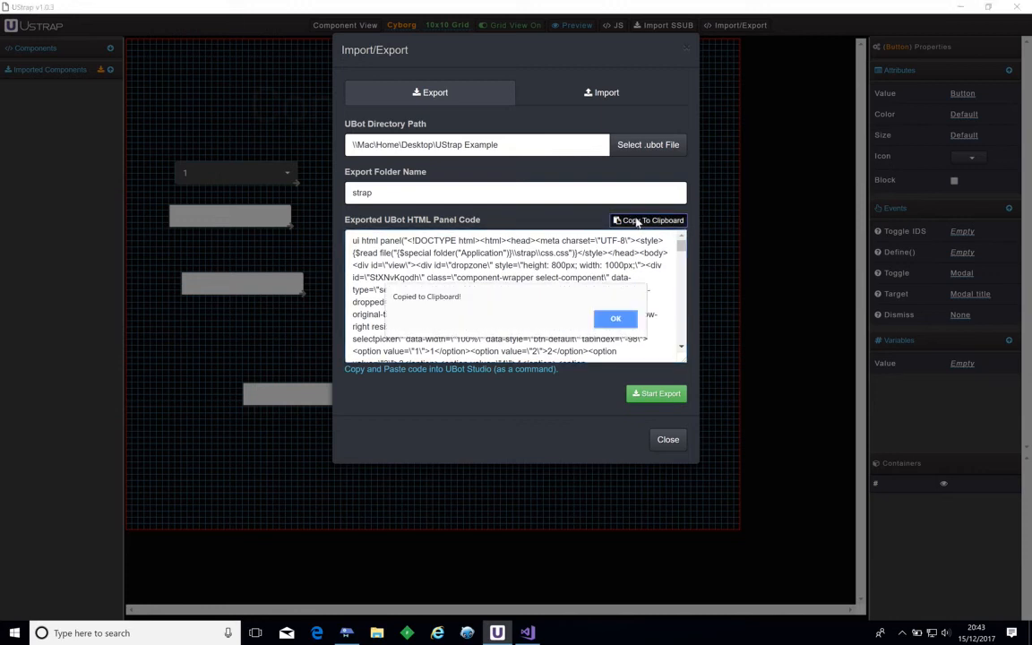
click(616, 320)
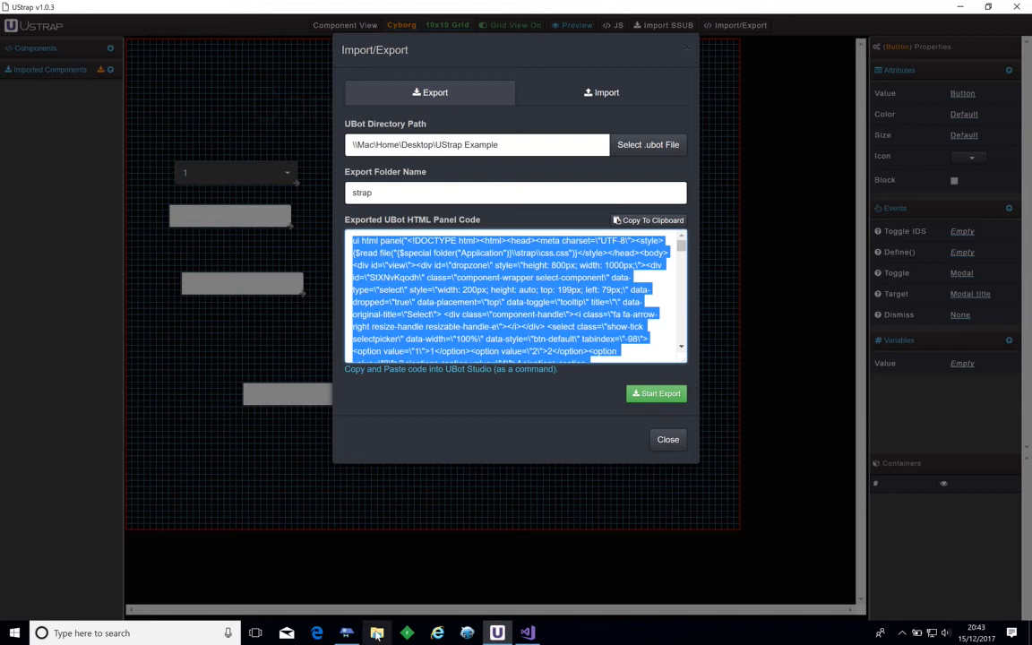
- Examine the exported strap folder's contents within UStrap Example on the Desktop in File Explorer
click(347, 633)
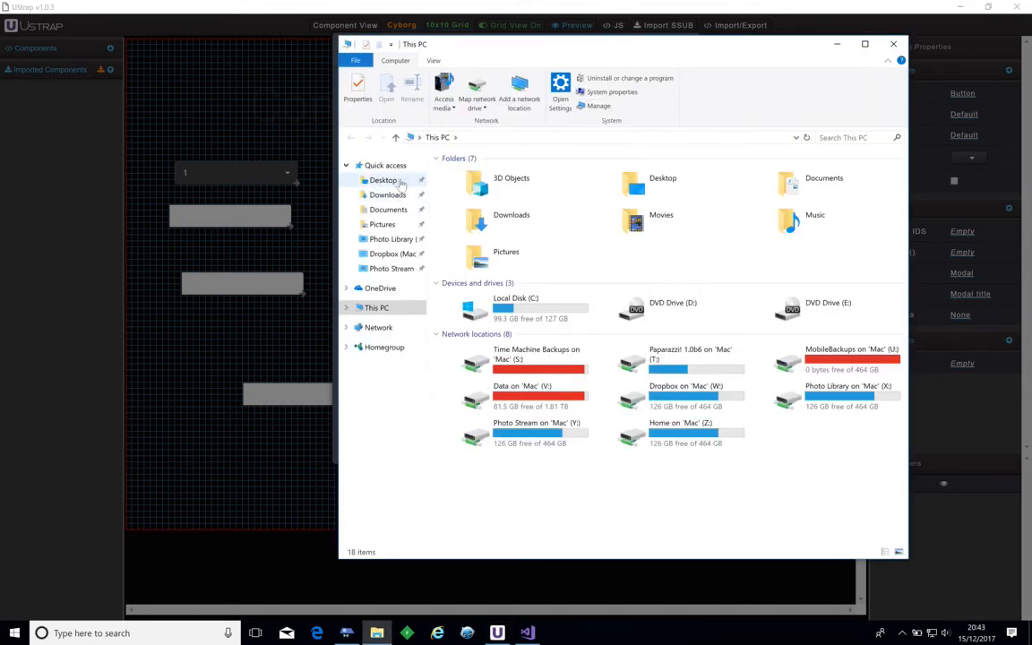
click(382, 180)
double_click(485, 225)
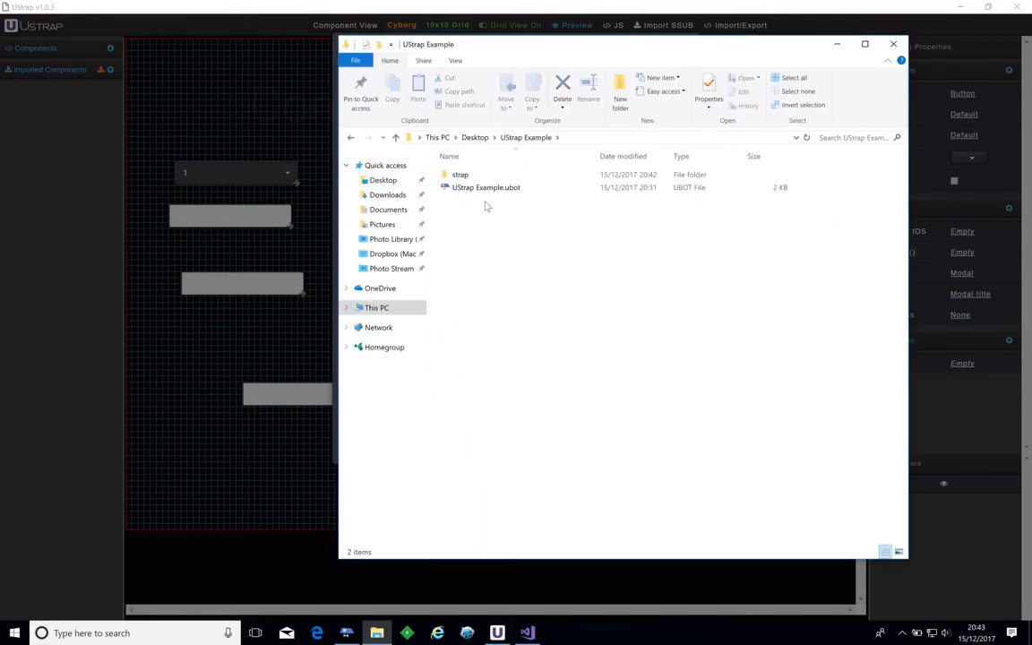
click(460, 176)
double_click(460, 175)
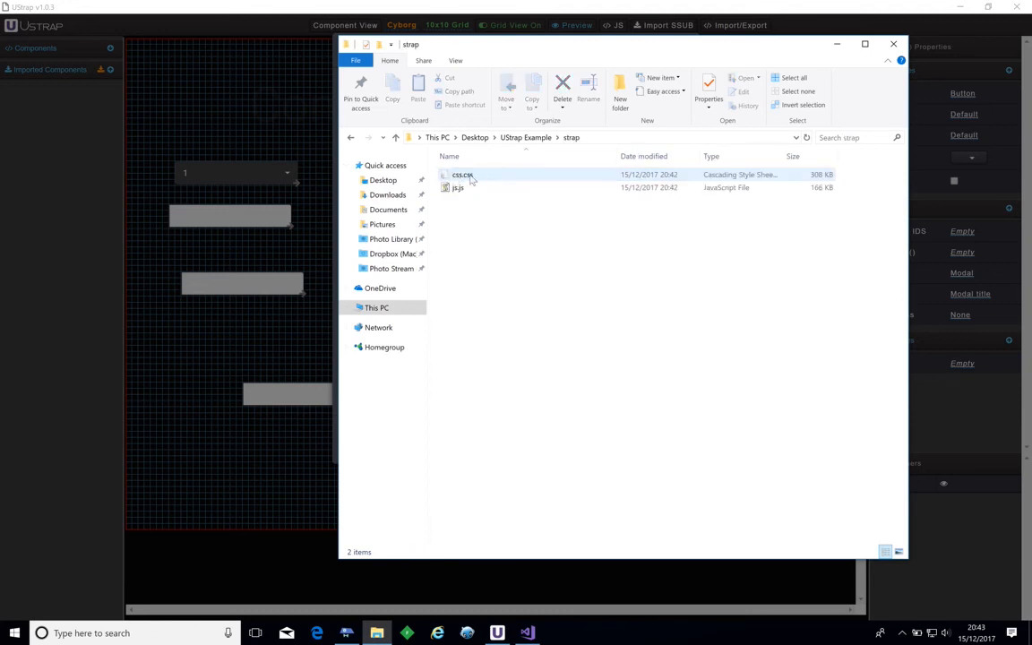
click(350, 138)
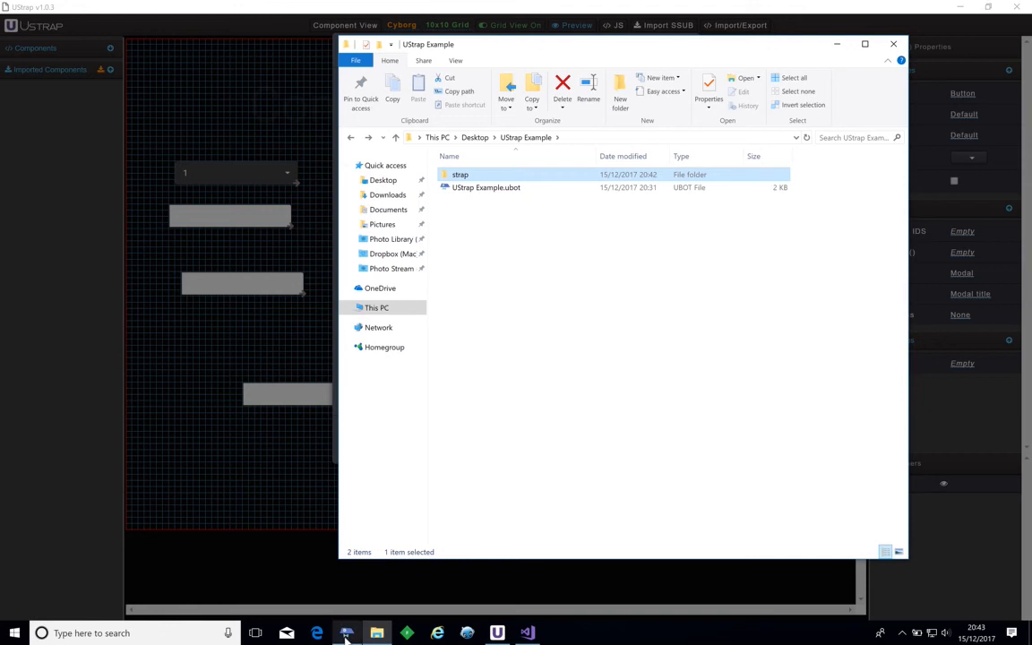
- Switch to UBot Studio and collapse all nodes of the Account Creation script
click(347, 633)
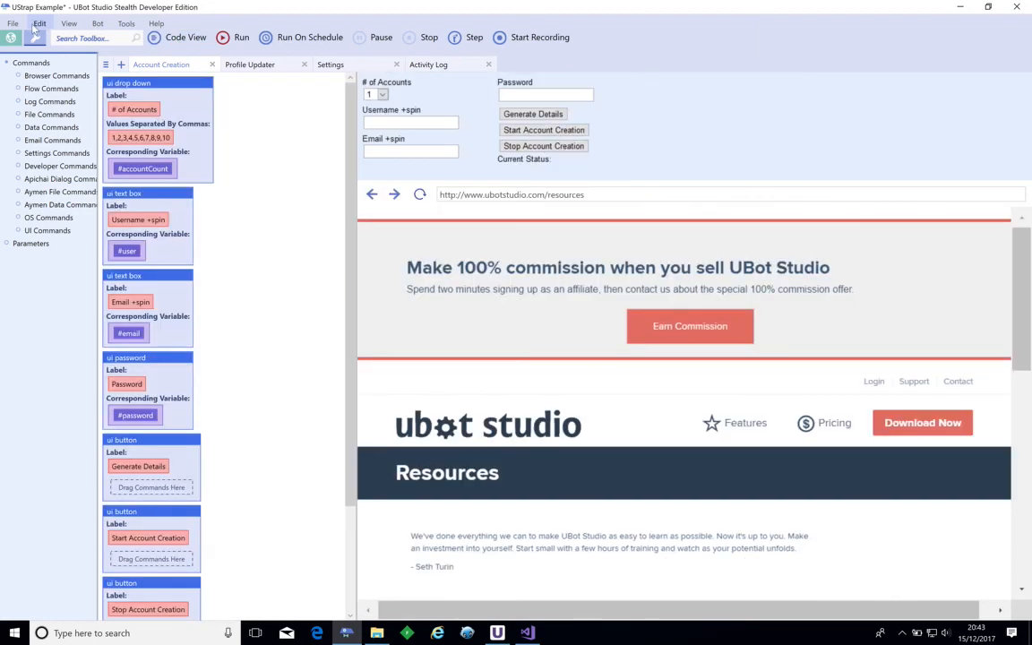
click(38, 23)
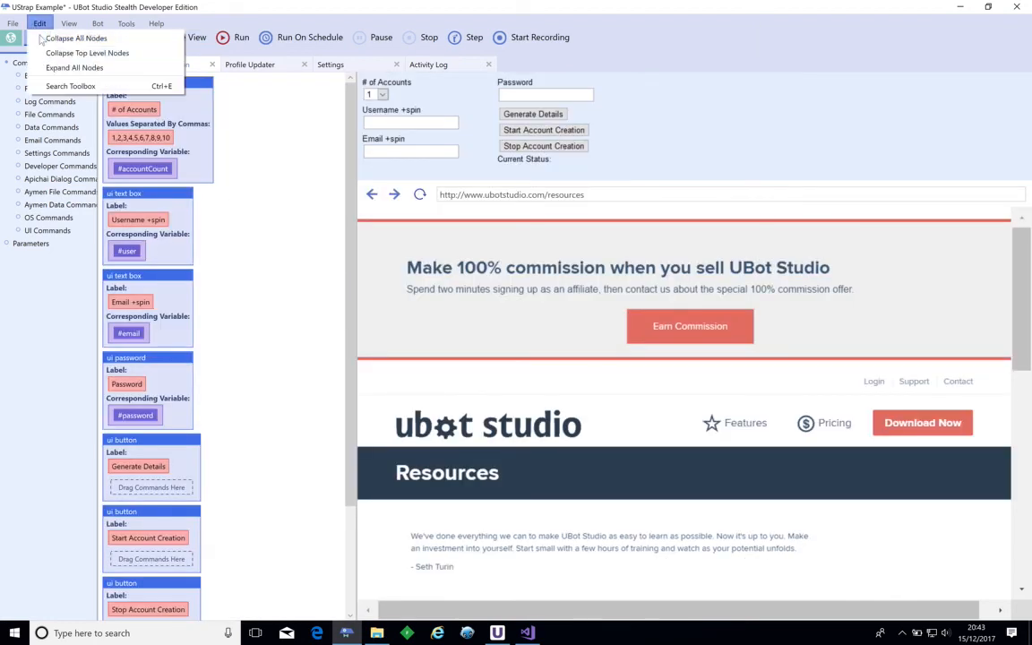
click(135, 38)
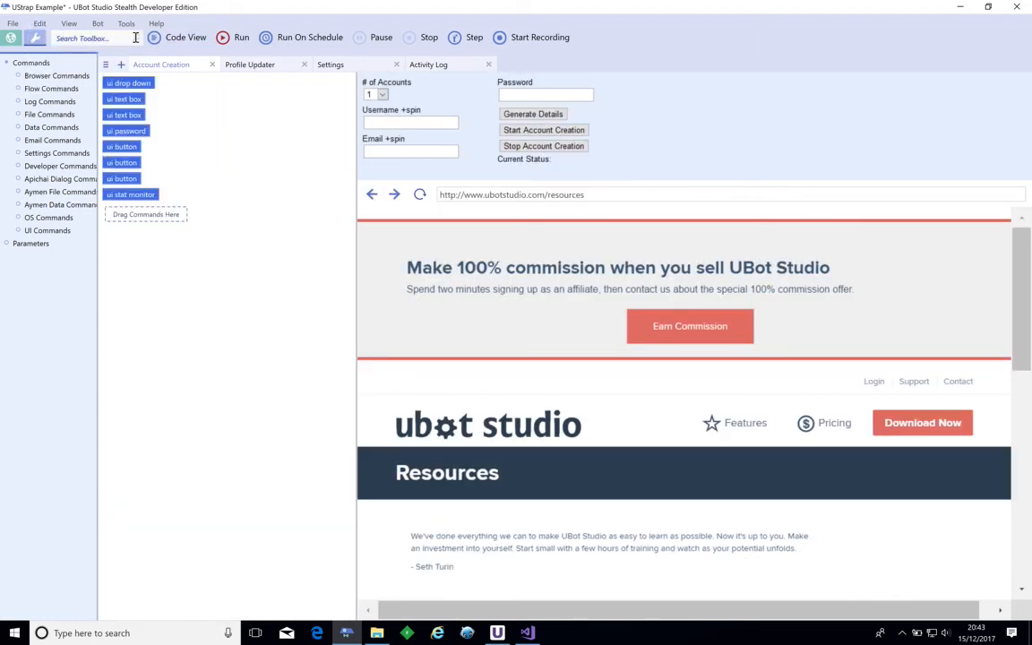
- Paste the exported UStrap code as a ui html panel command after the ui stat monitor command
click(79, 38)
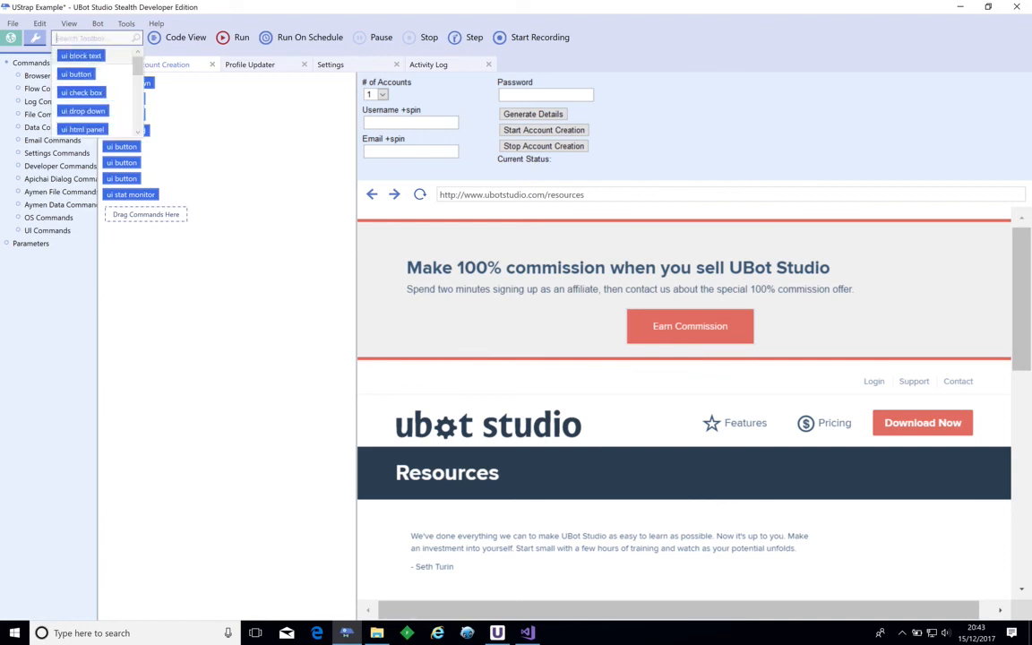
click(129, 212)
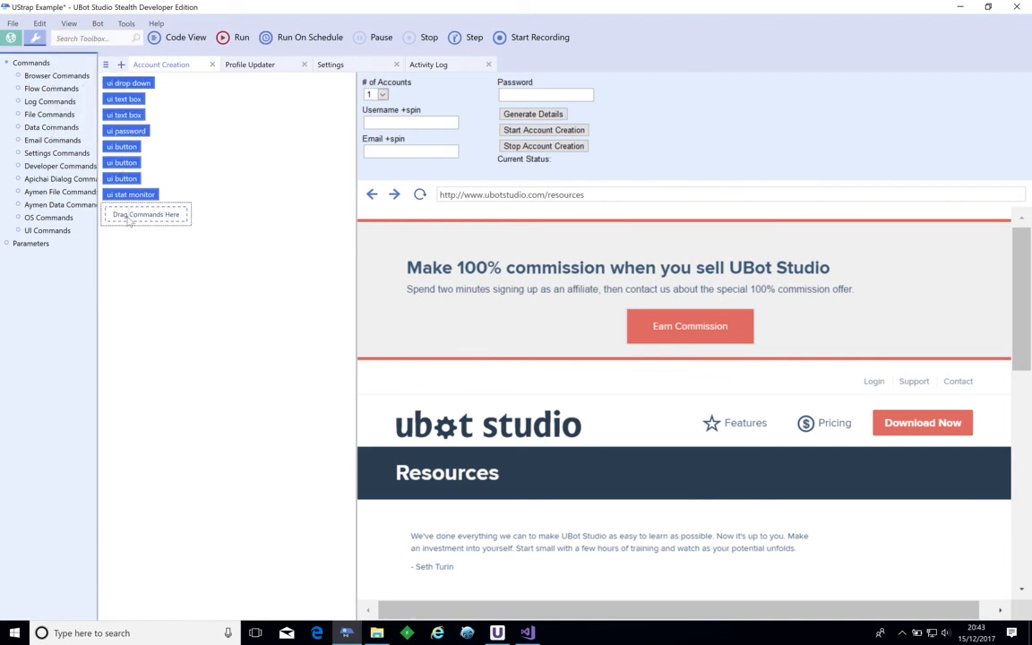
key(ctrl+v)
double_click(237, 211)
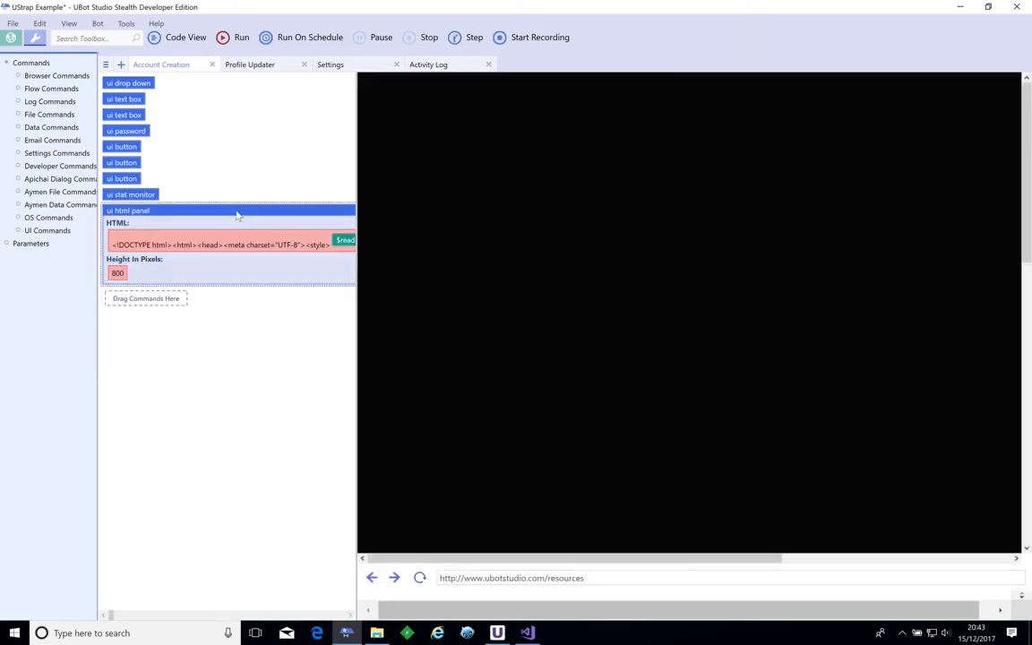
double_click(141, 213)
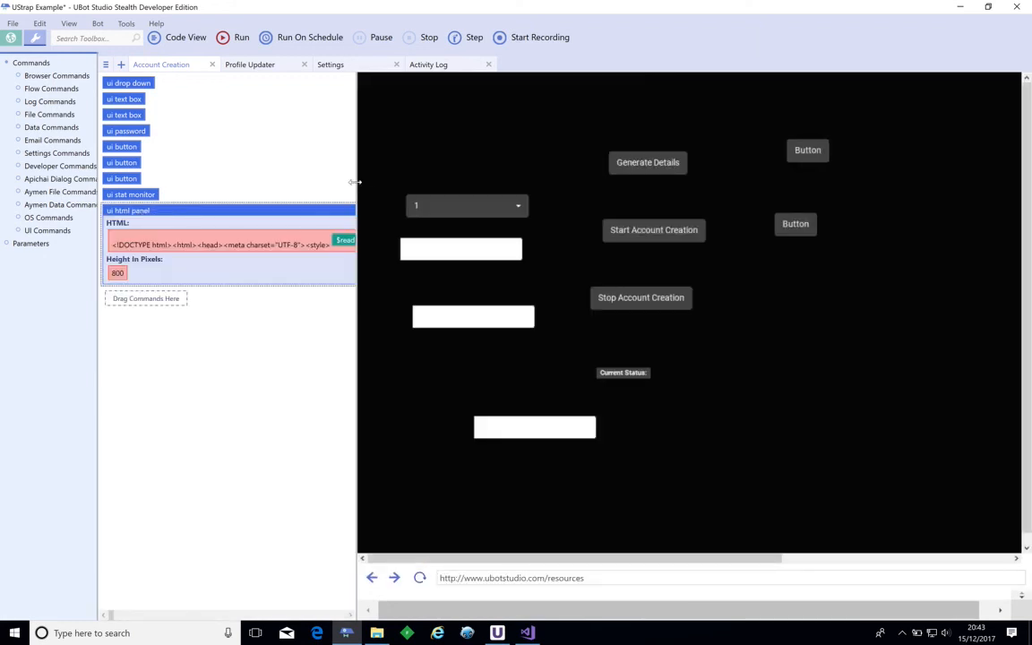
- Widen the script area and move the ui html panel command above the ui drop down, leaving it collapsed
drag(353, 179, 396, 196)
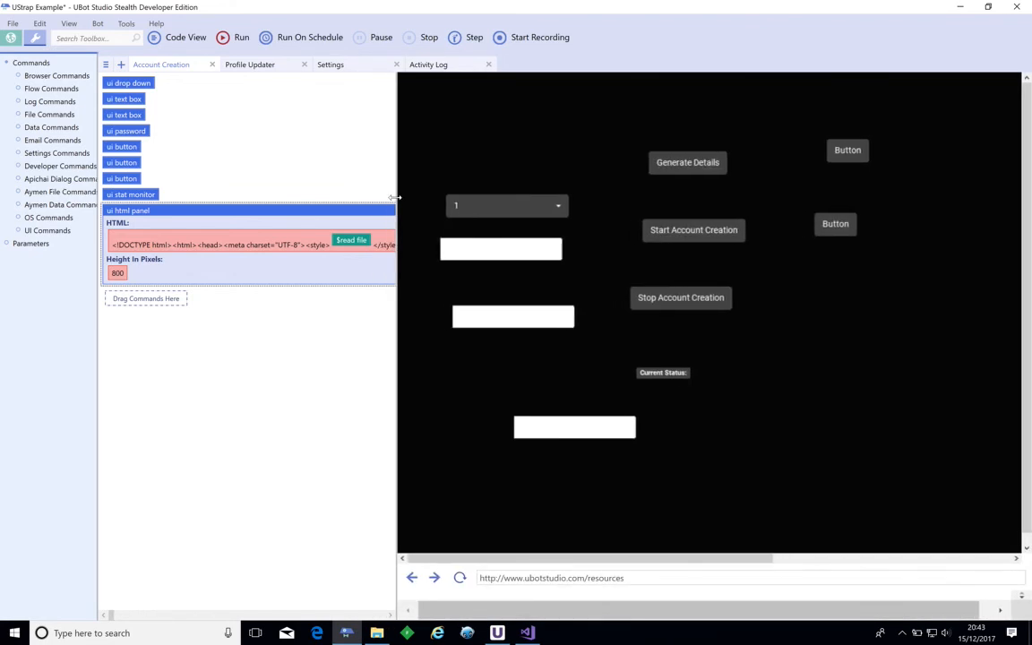
click(272, 210)
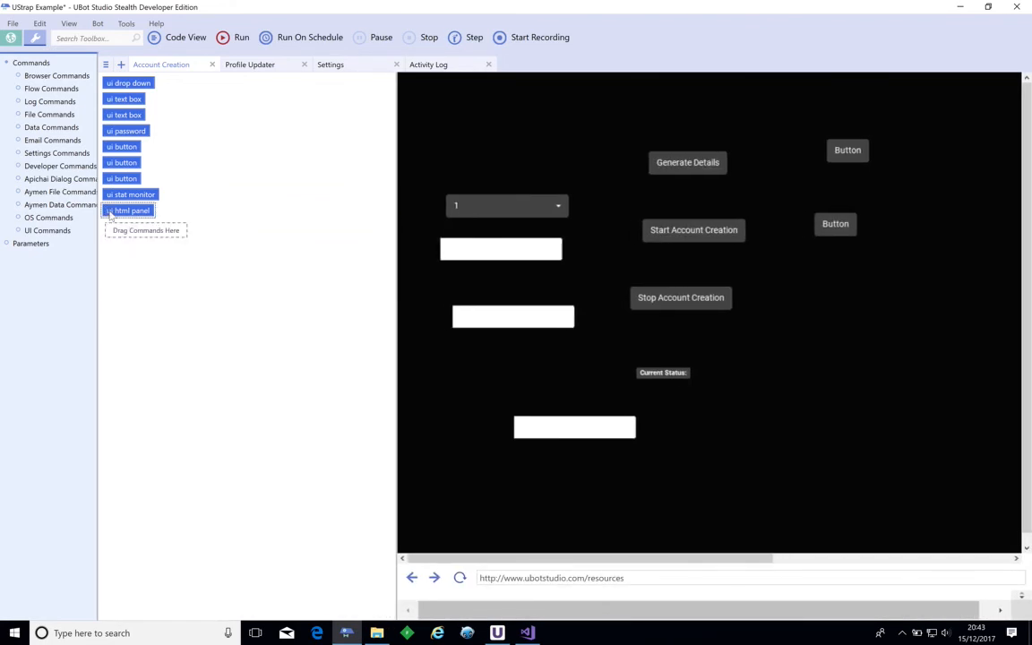
drag(109, 215, 125, 89)
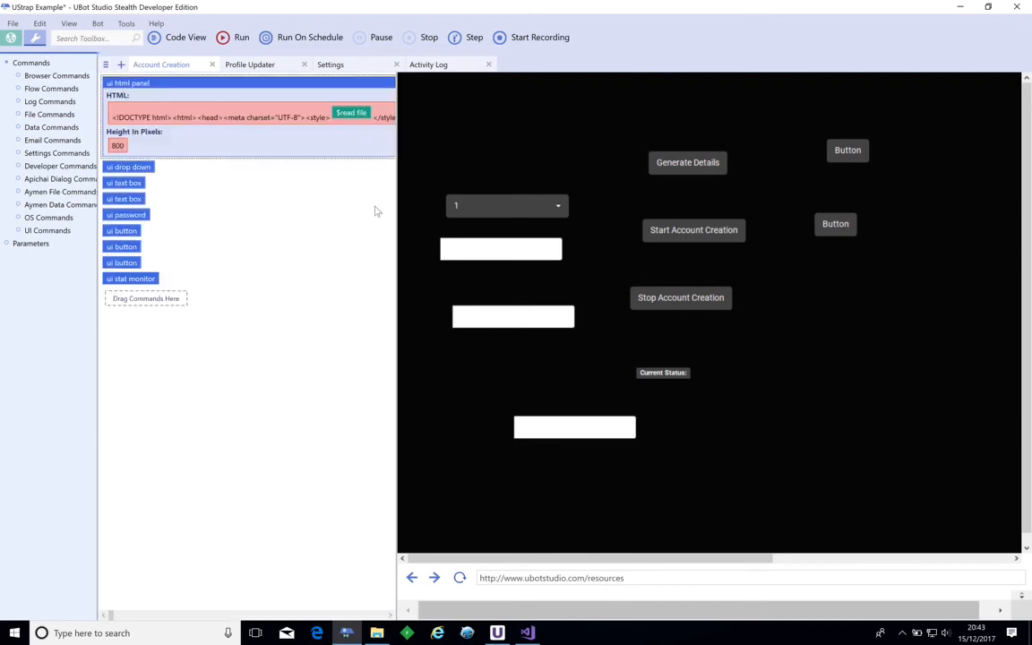
click(222, 92)
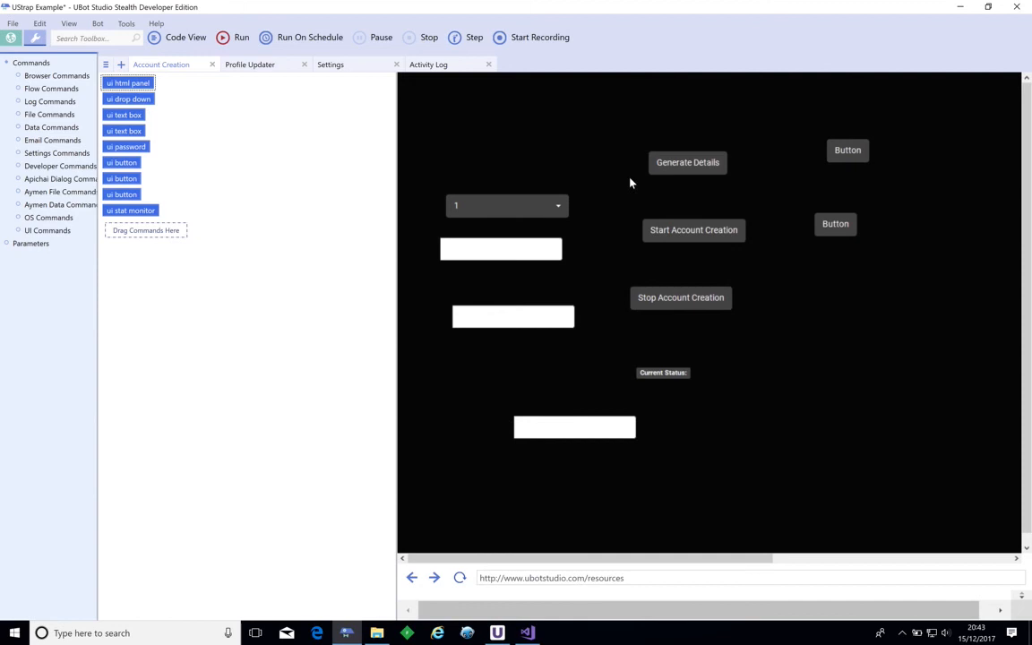
- Test the HTML panel by opening and closing the upper Button's modal, selecting 7 in the dropdown and focusing the first text box
click(851, 154)
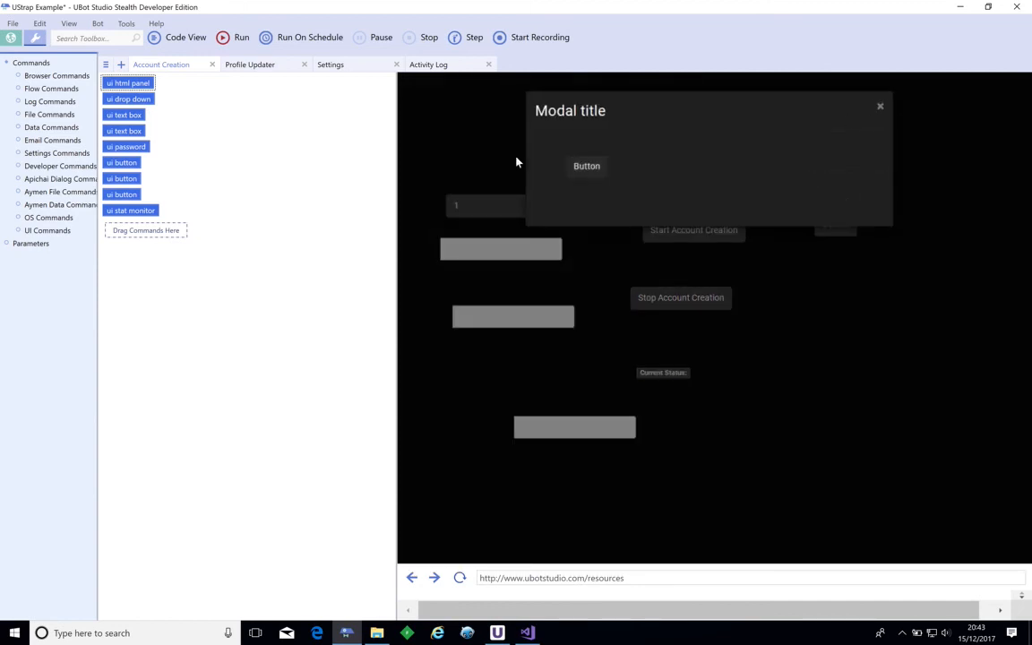
click(879, 107)
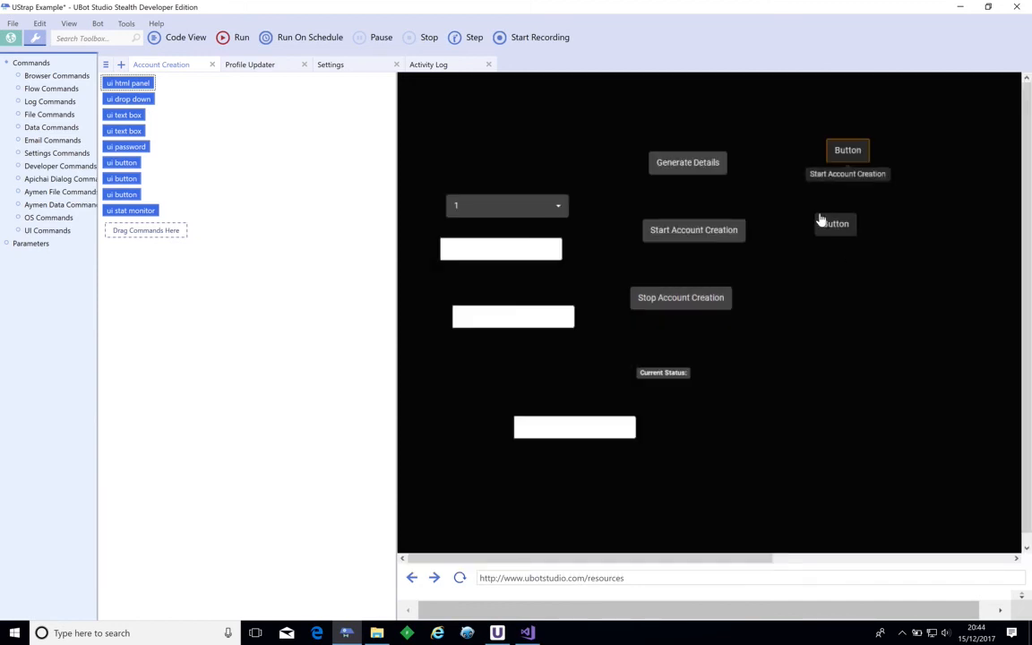
click(501, 213)
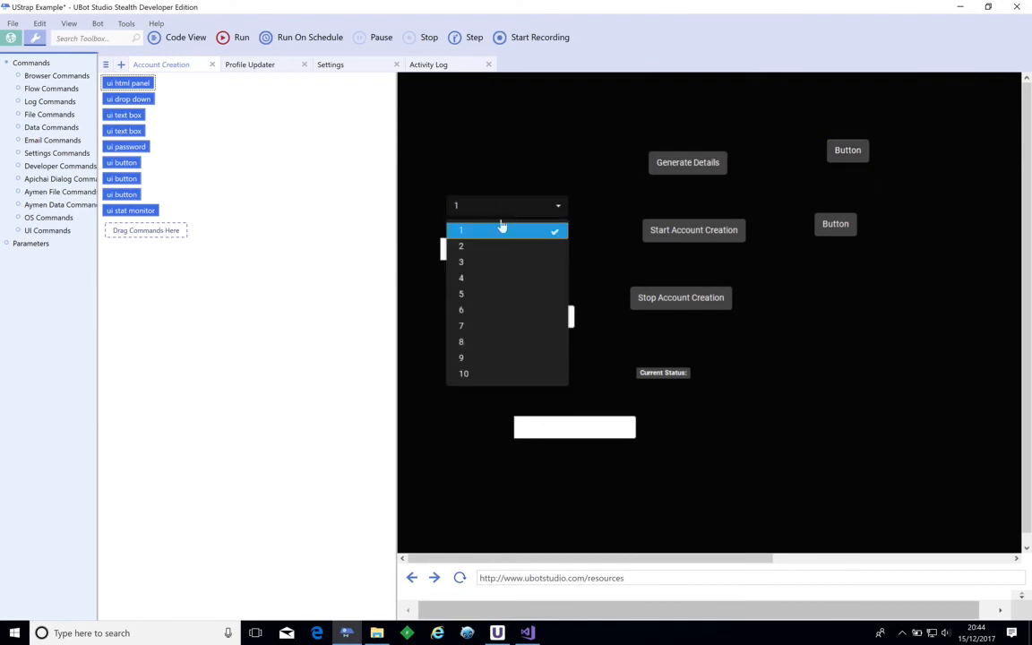
click(472, 324)
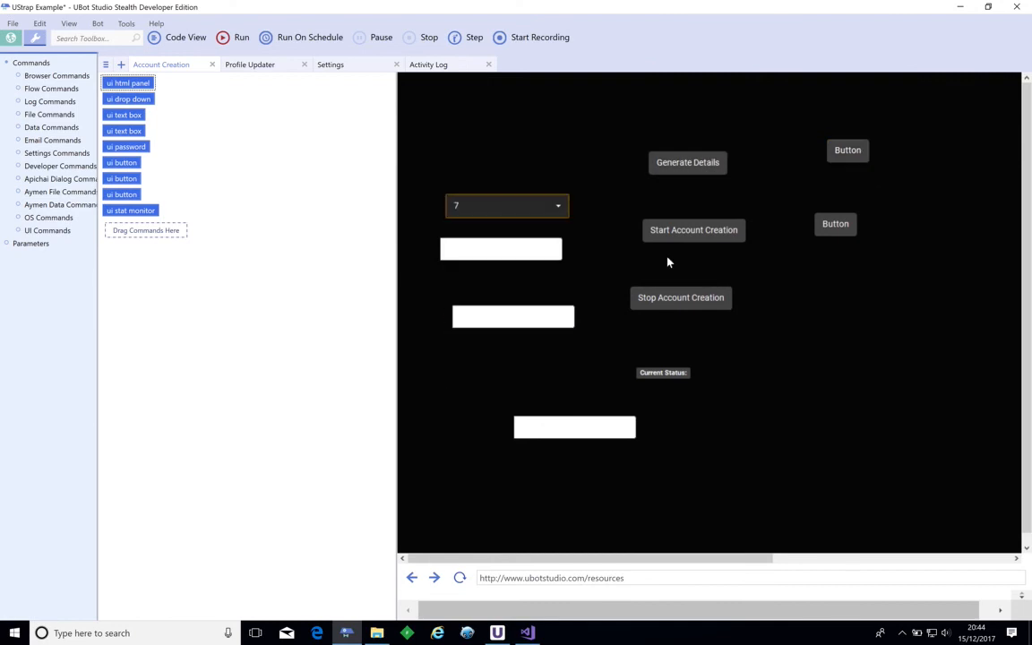
click(505, 247)
- Return to UStrap, close the Import/Export dialog and expand the Components list to view the available component types
click(960, 9)
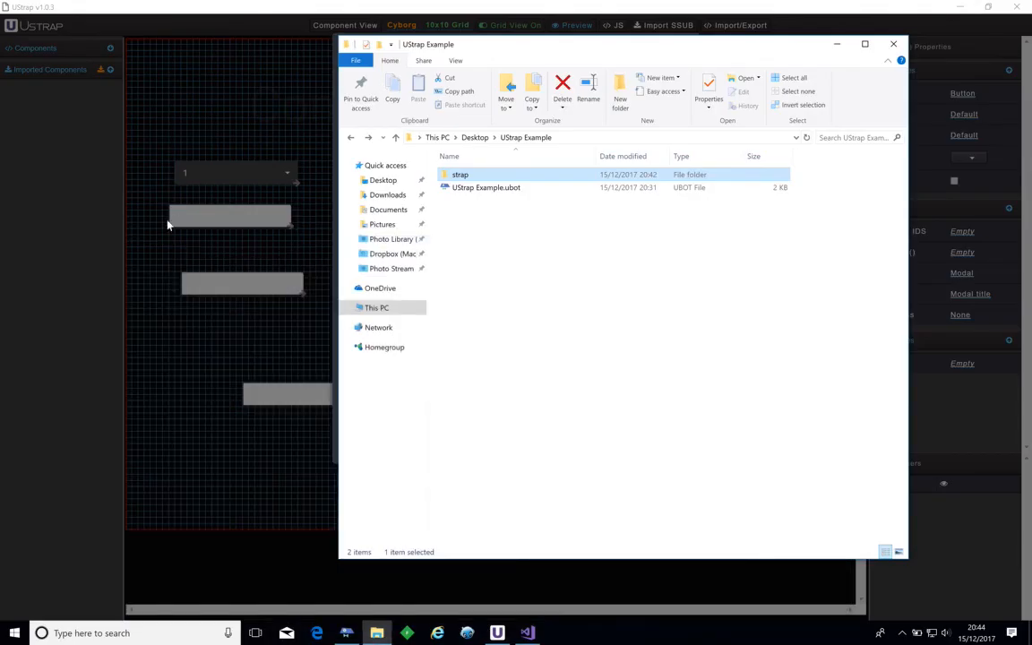
click(180, 112)
click(704, 517)
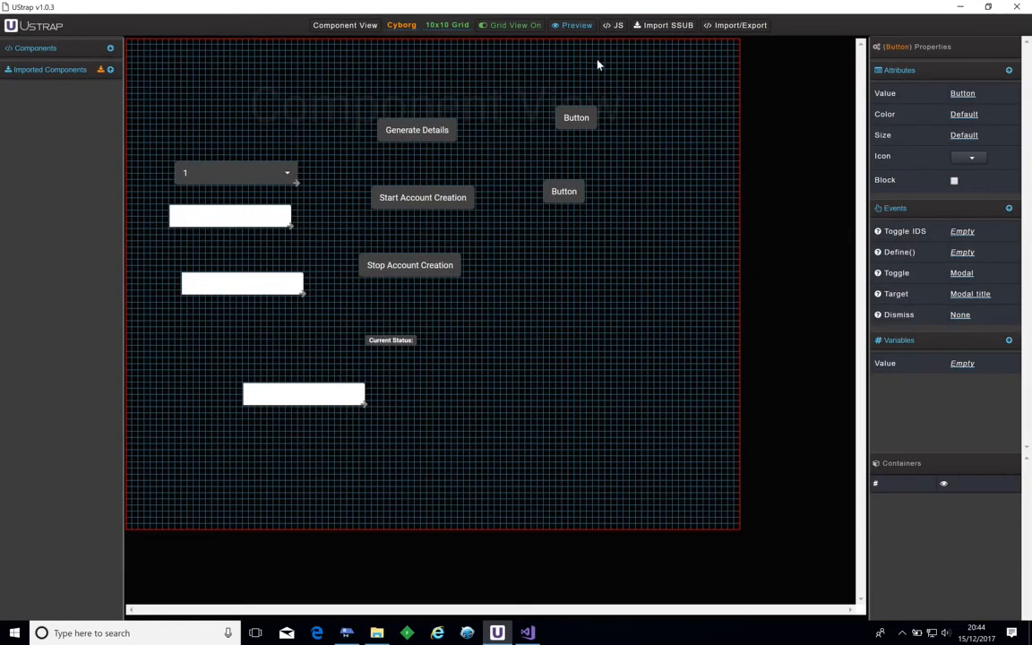
click(71, 52)
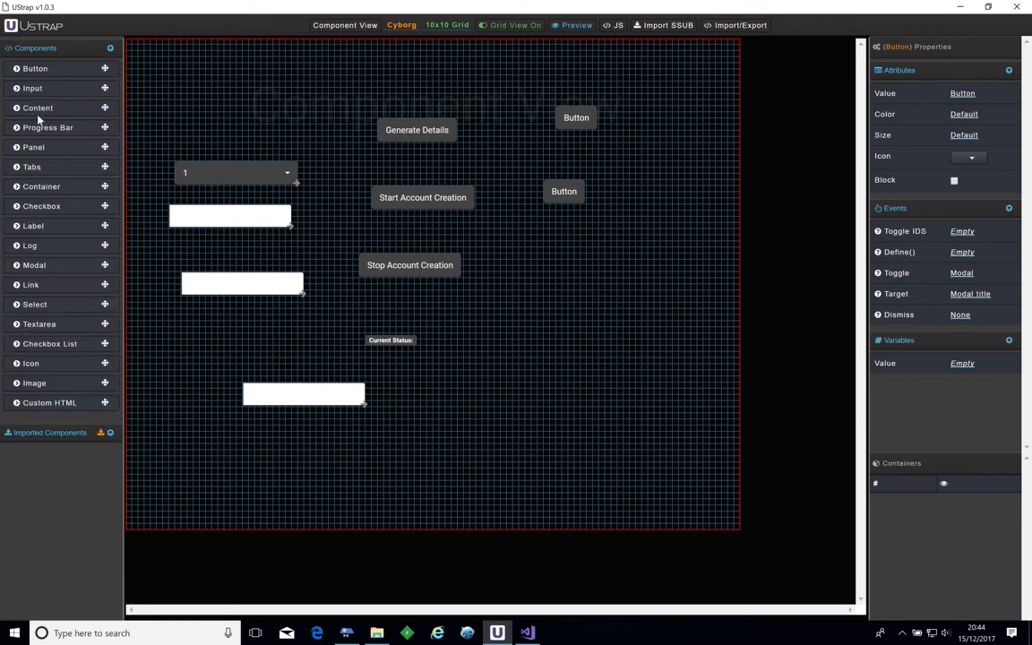
key(ctrl+Left)
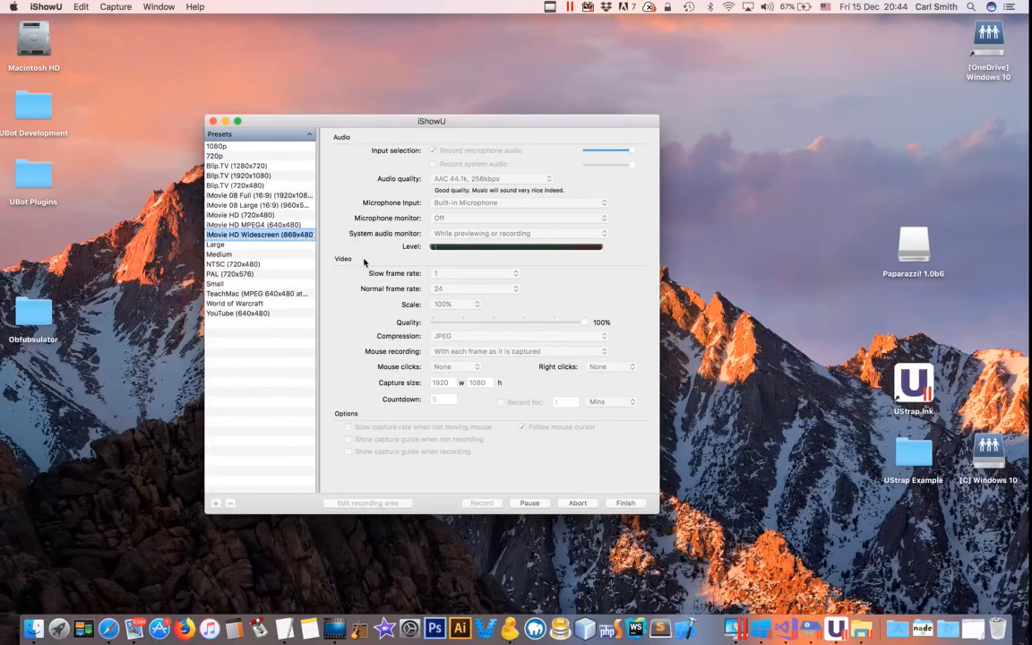